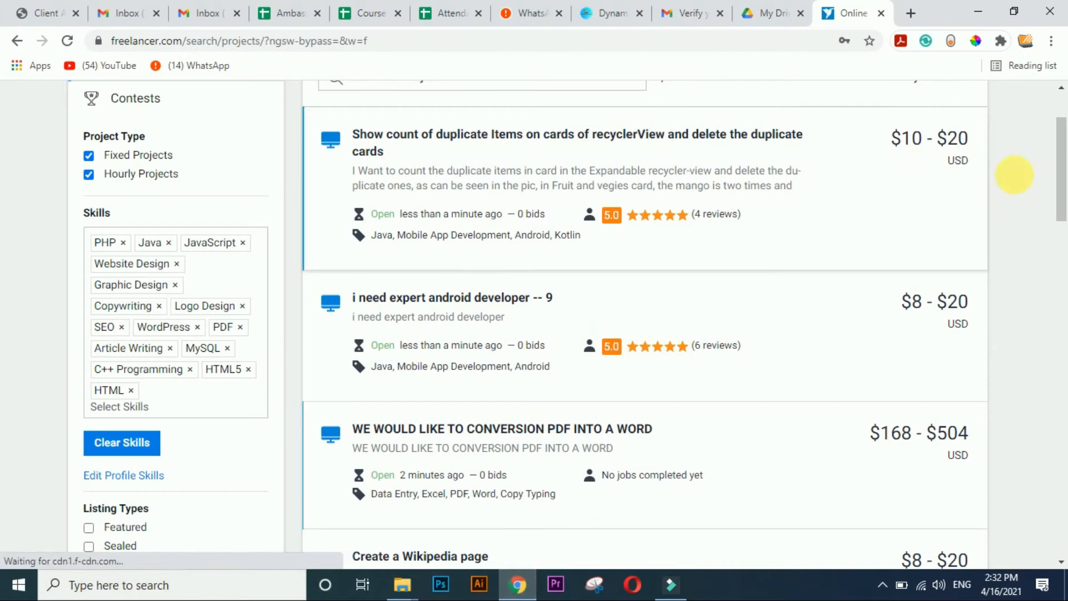
- Open the account's own profile page and view its details
scroll(1056, 179, "up", 3)
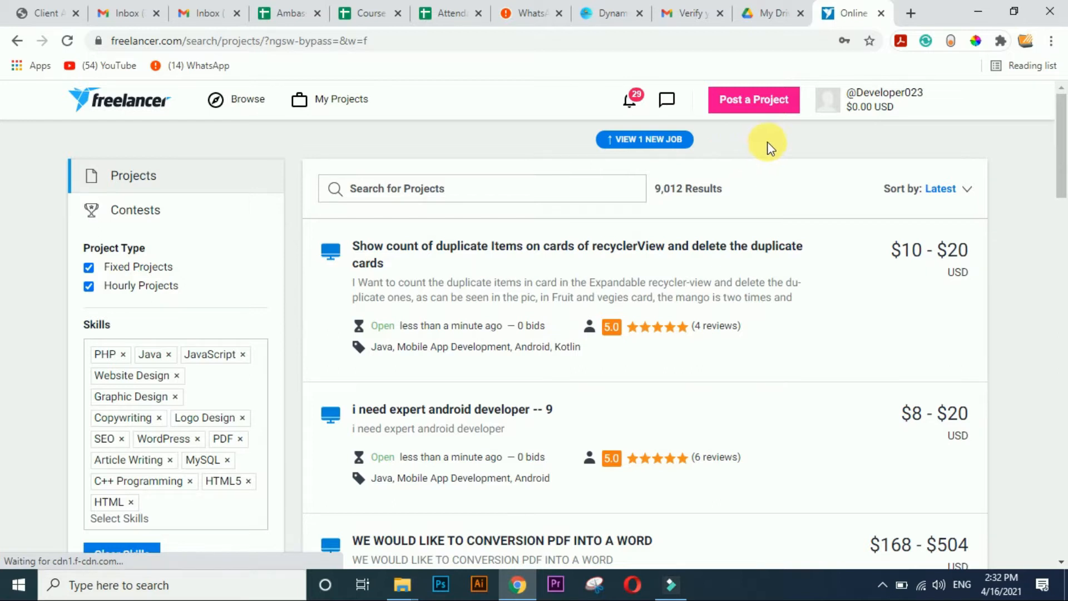
mouse_move(850, 105)
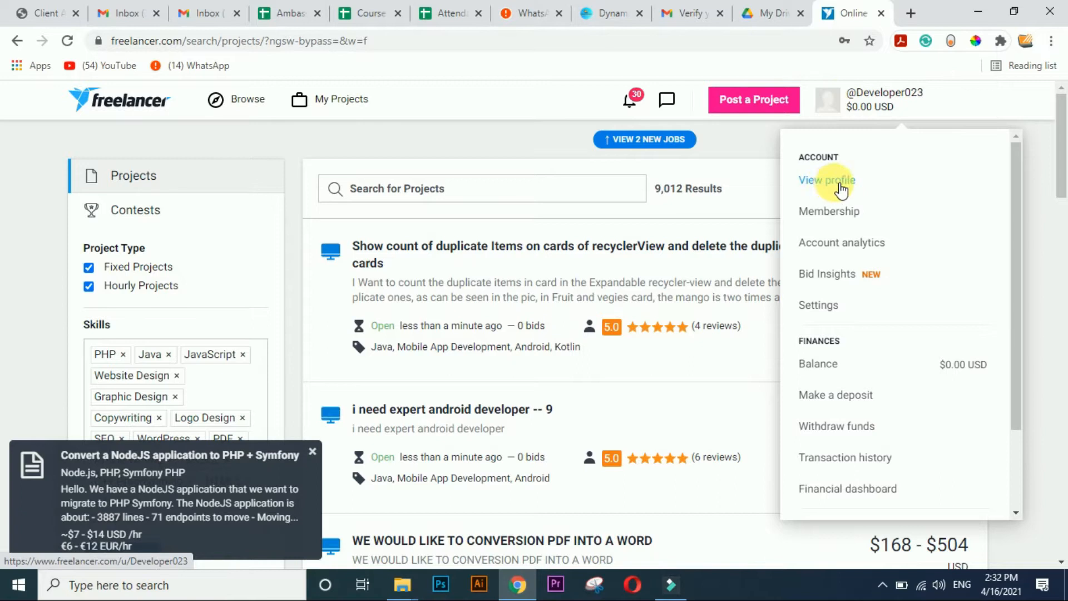
left_click(820, 181)
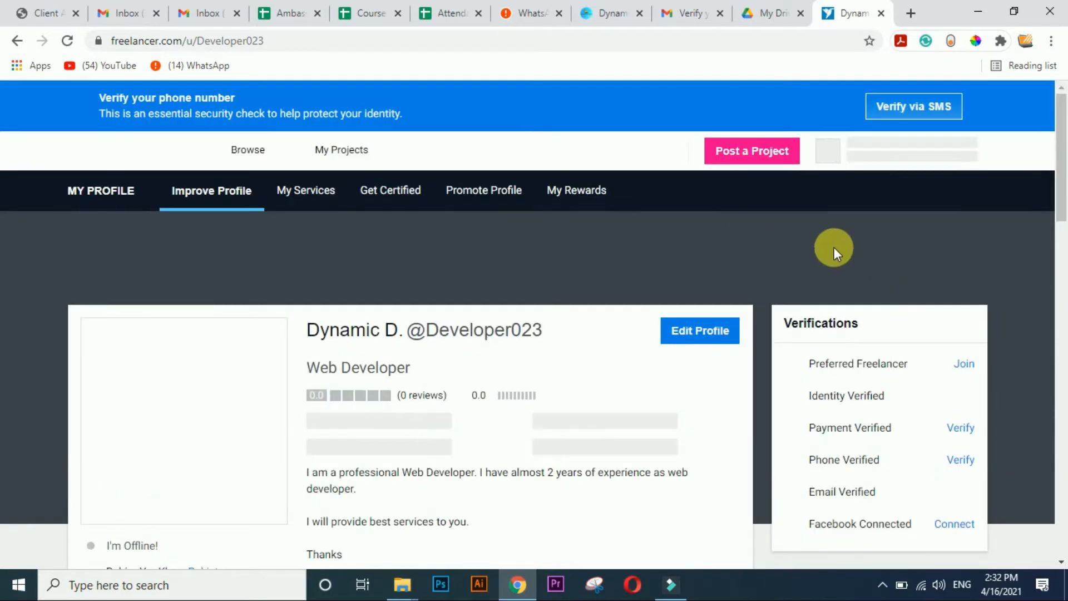
left_click_drag(1064, 148, 1064, 186)
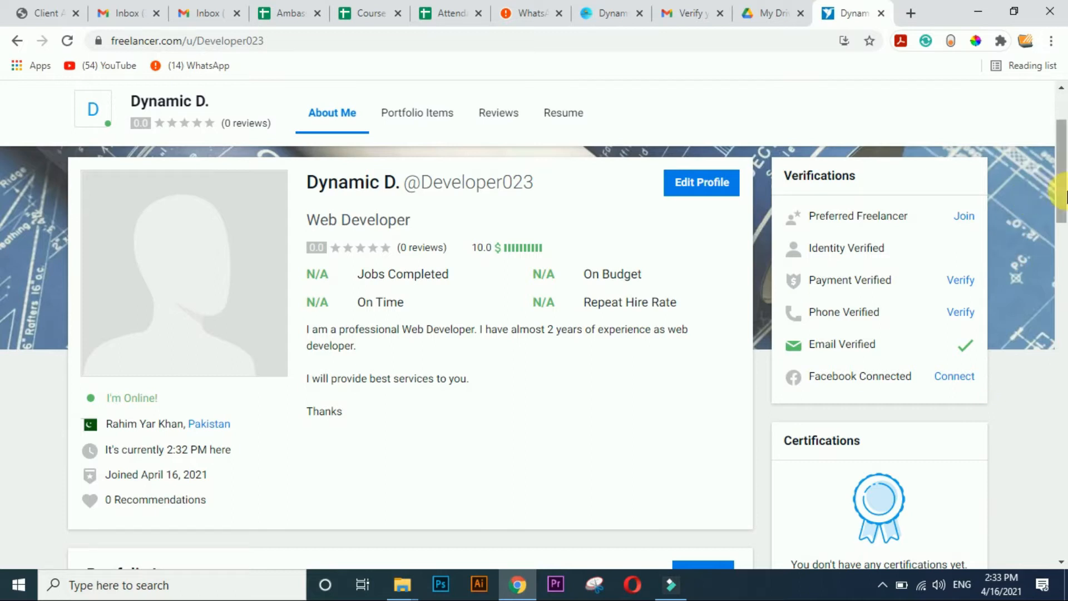
left_click_drag(1065, 196, 1064, 196)
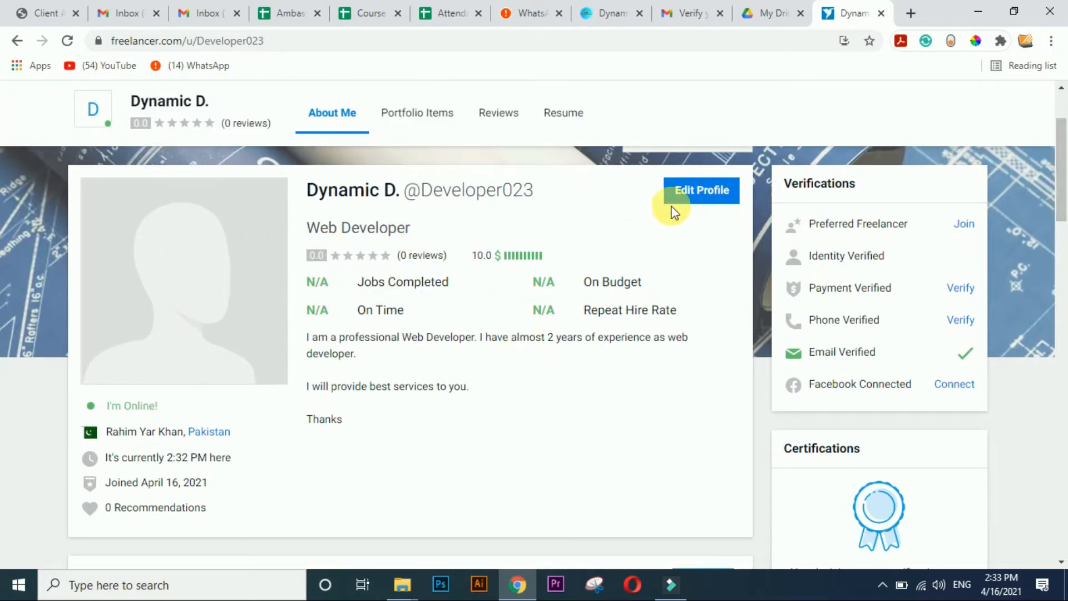
- Open the profile for editing and go through its professional headline, summary and hourly rate fields
left_click(696, 193)
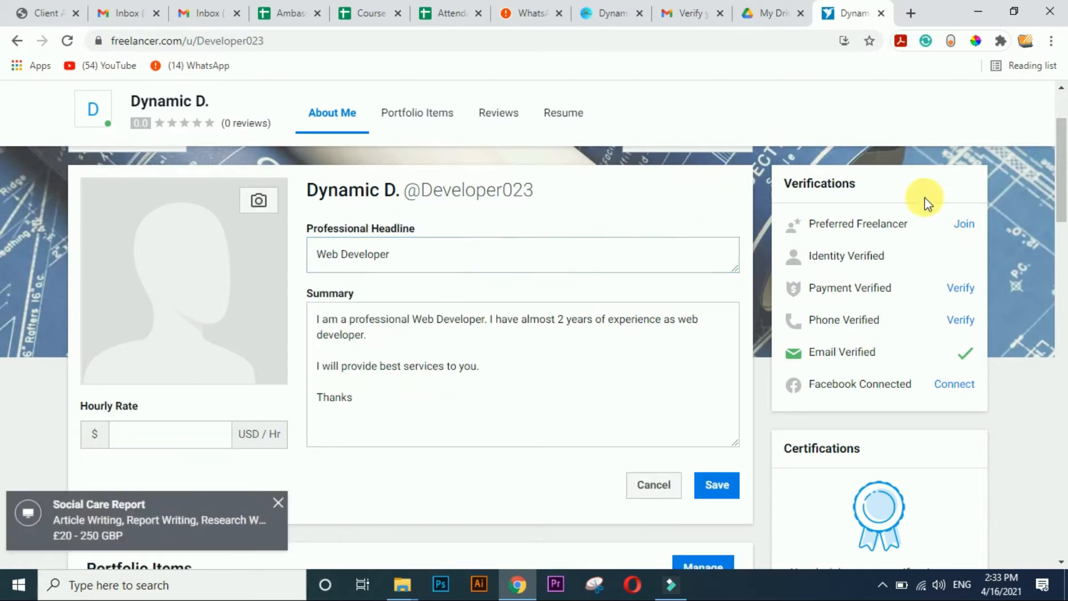
scroll(1063, 198, "down", 1)
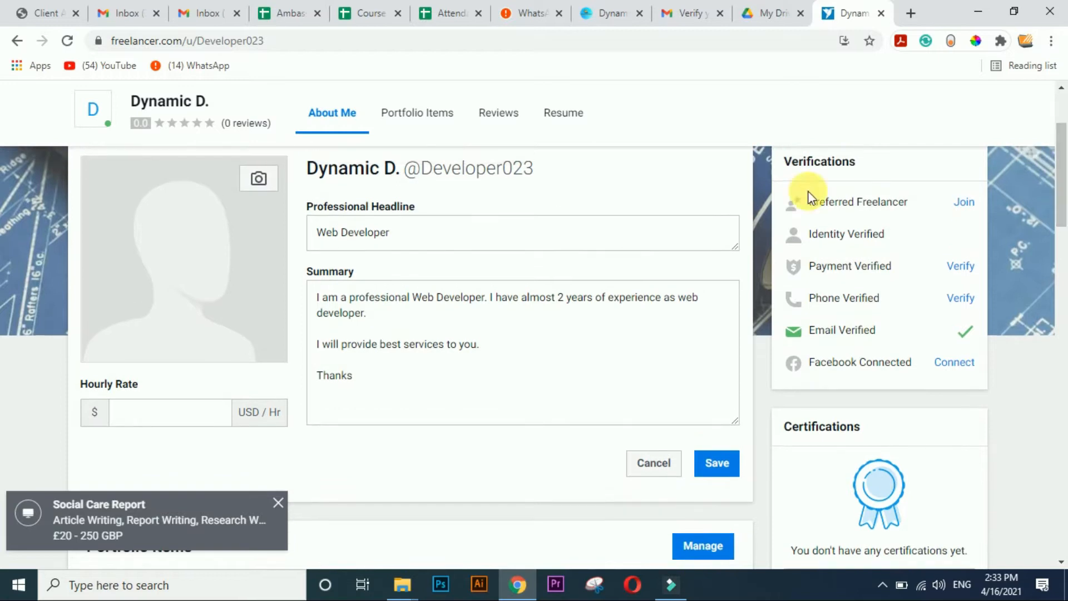
left_click(398, 234)
left_click(356, 337)
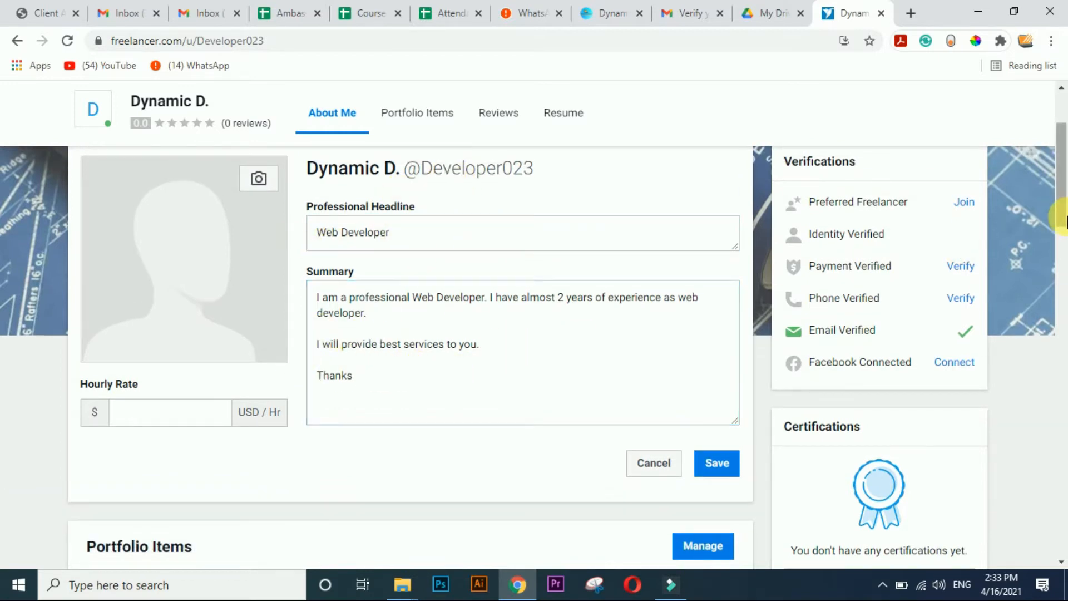
scroll(1059, 214, "down", 1)
left_click(520, 333)
left_click(456, 320)
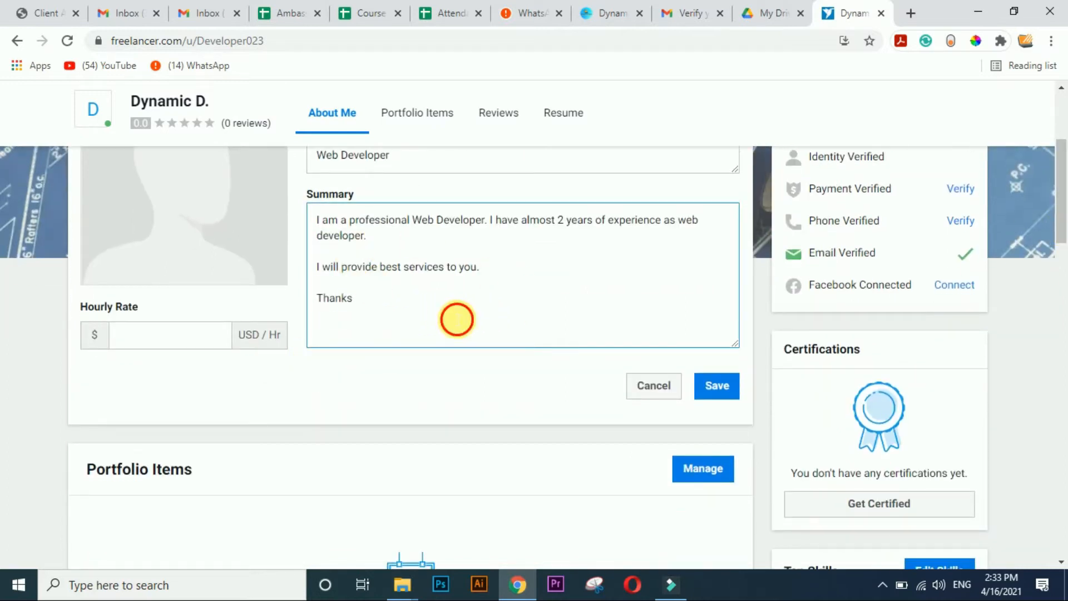
left_click(158, 339)
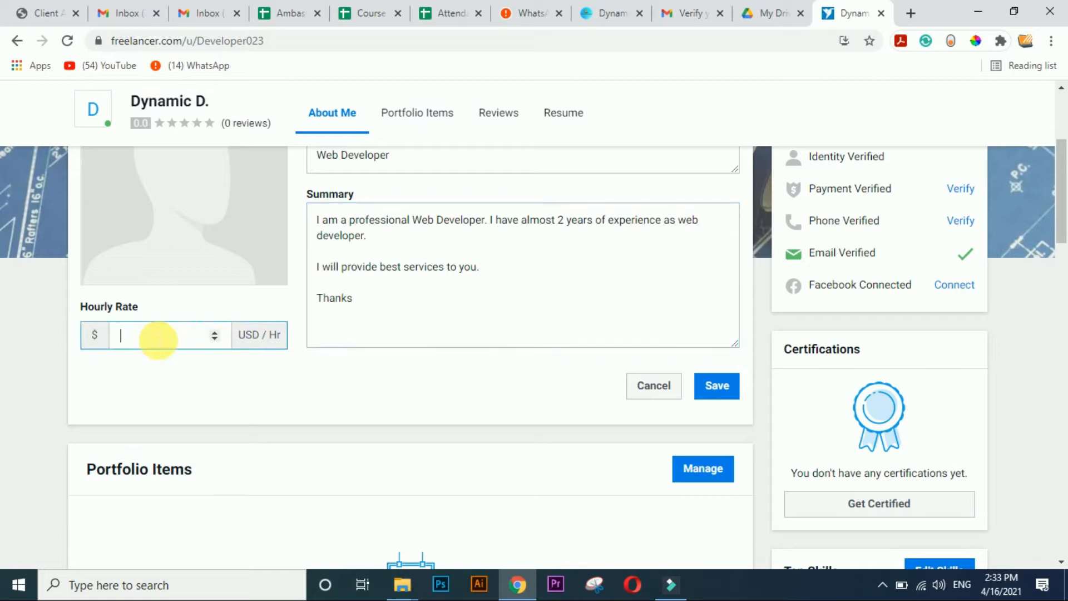
scroll(1060, 206, "up", 2)
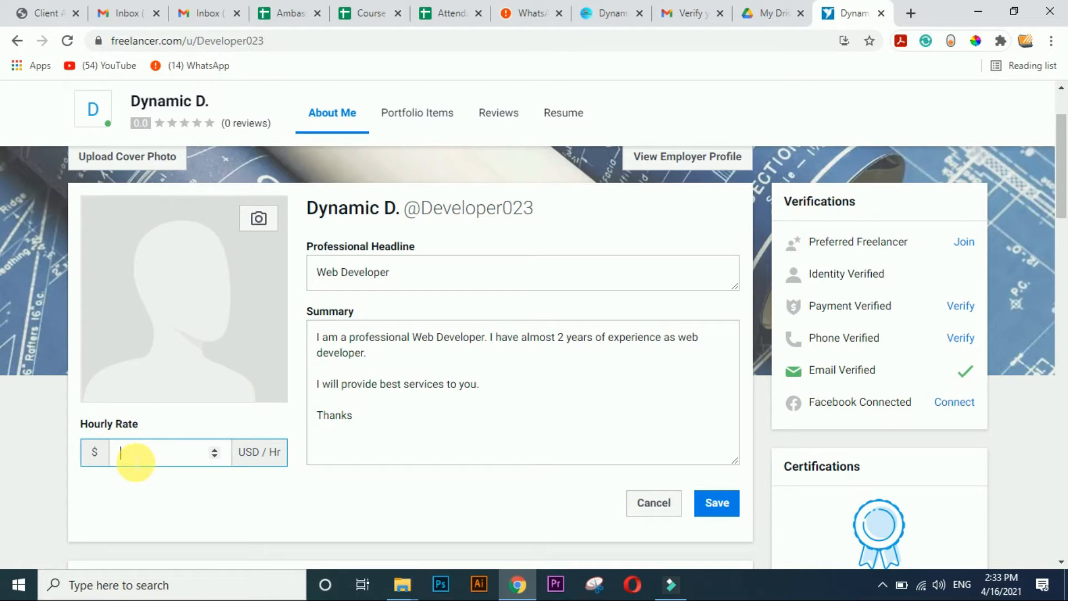
- Upload the favicon PNG from the Selected Logo folder on Local Disk (F:) and set it as the profile picture
left_click(263, 228)
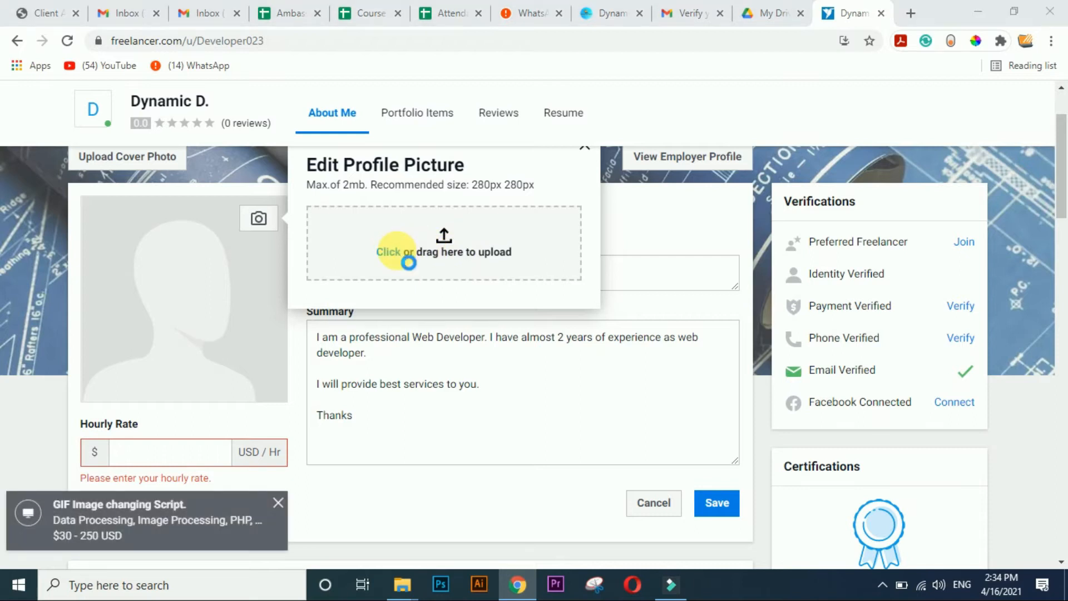
left_click(397, 256)
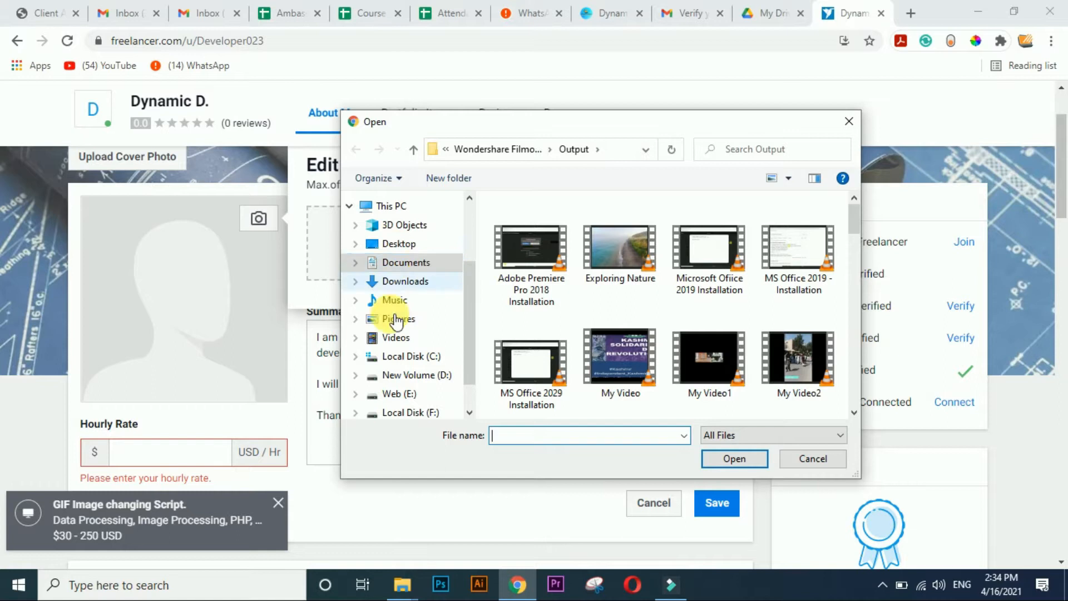
scroll(467, 317, "down", 1)
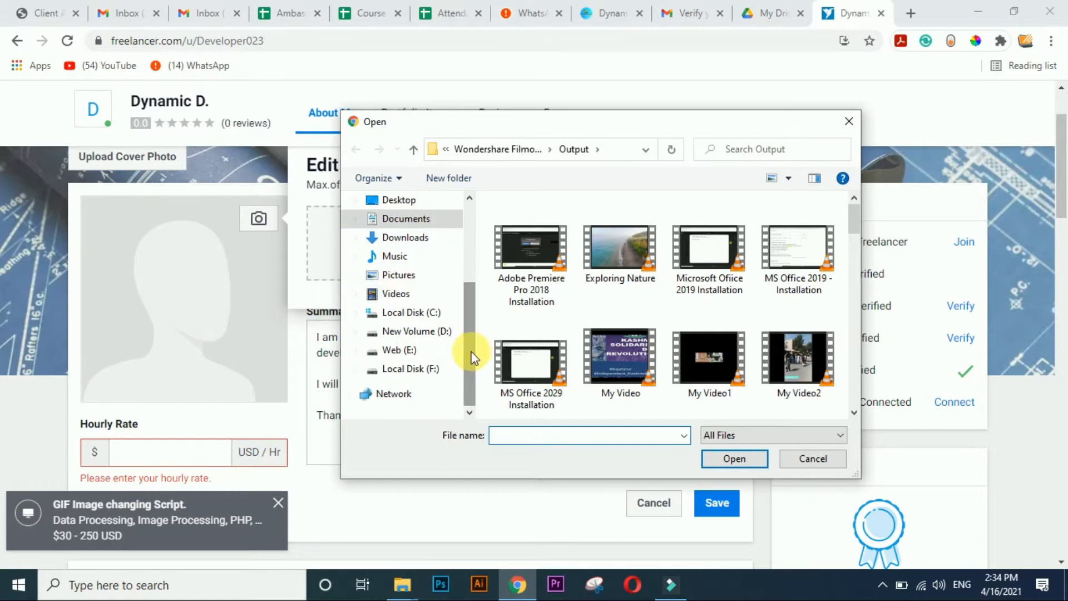
left_click(423, 368)
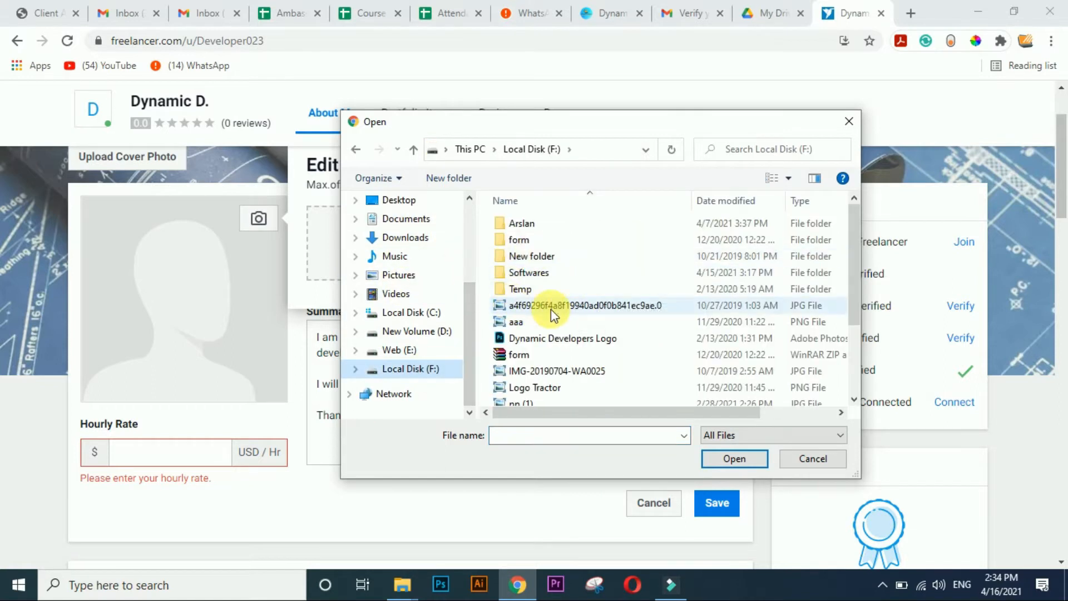
double_click(536, 228)
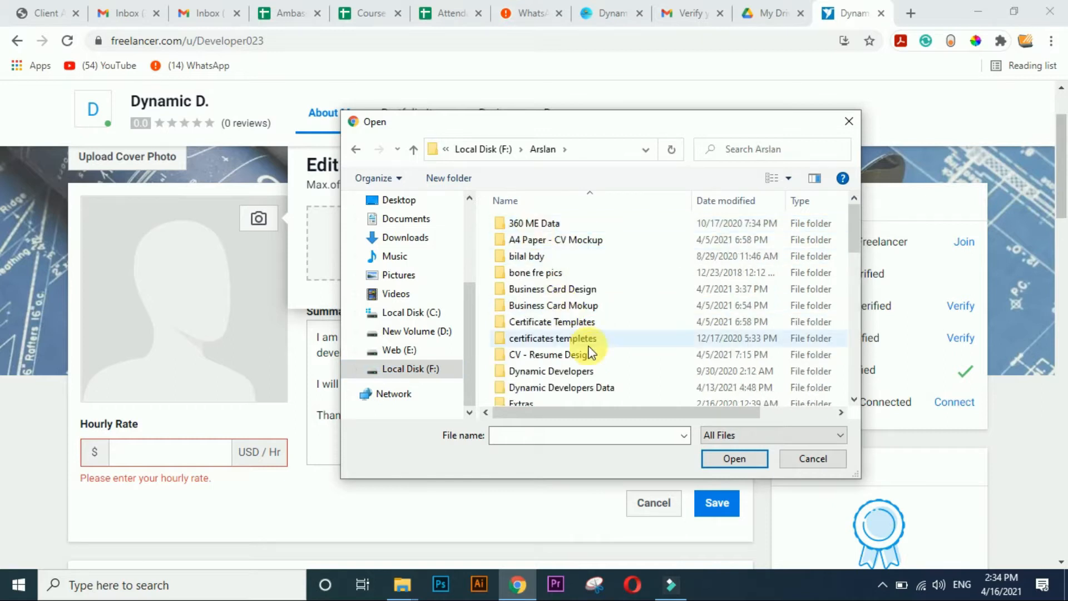
double_click(612, 387)
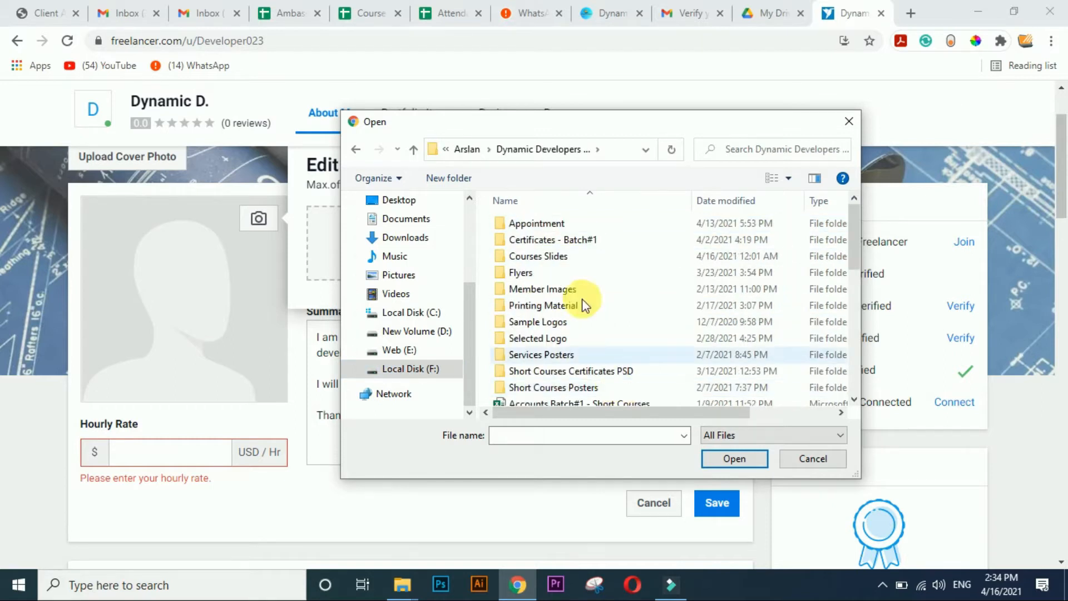
double_click(584, 338)
left_click(571, 372)
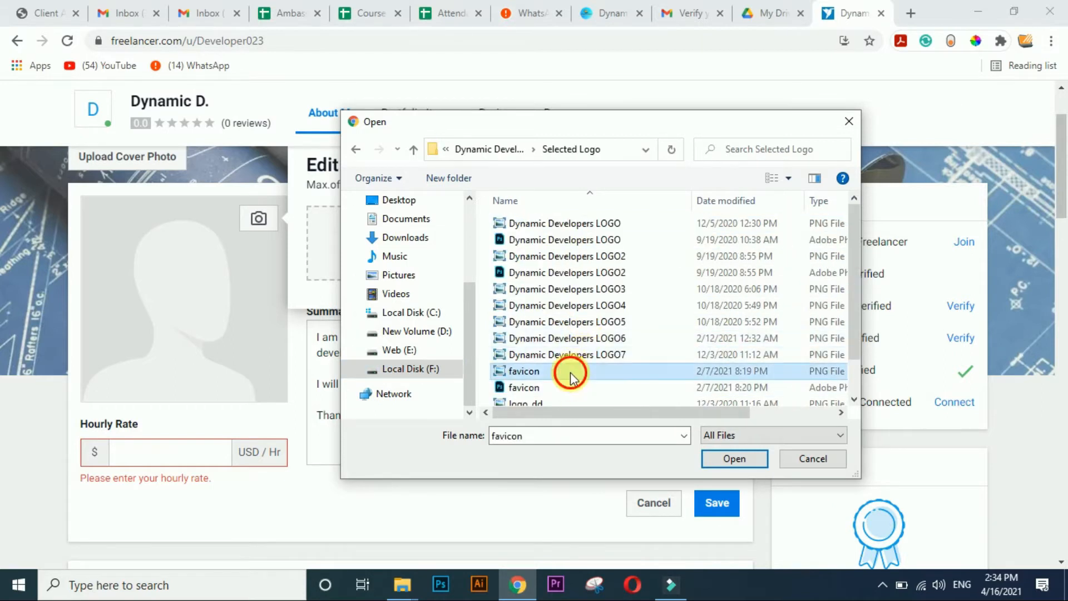
left_click(735, 455)
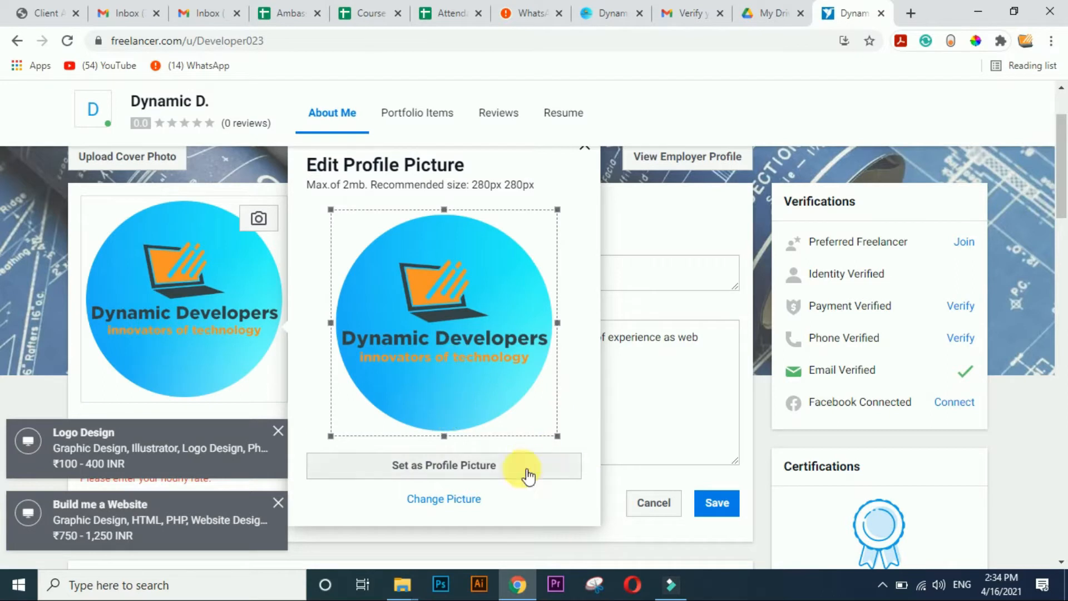
left_click(464, 467)
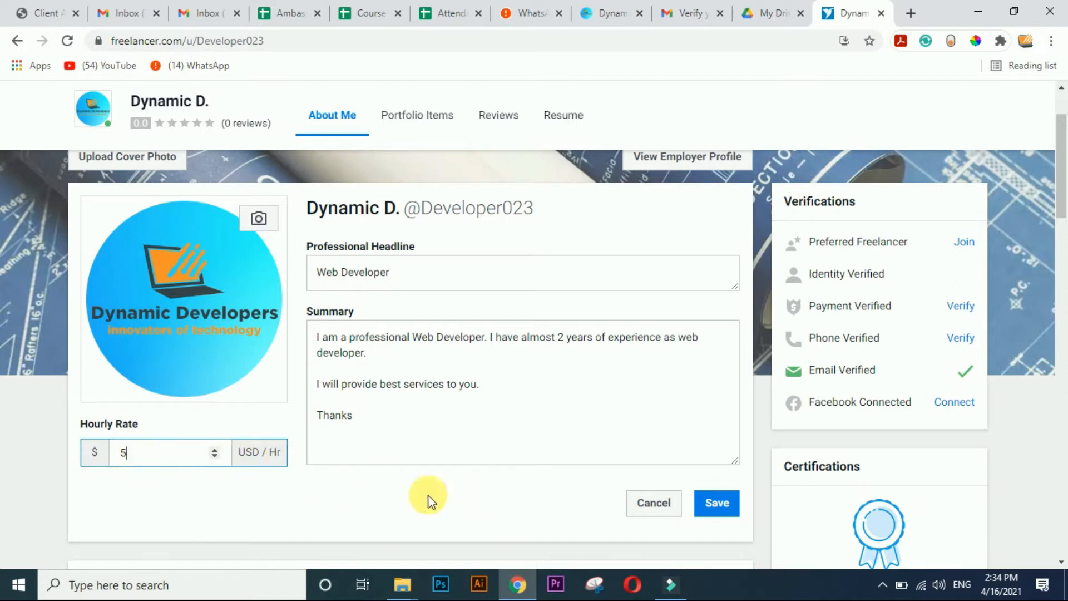
- Set the hourly rate to 5 USD and save the profile changes
left_click(713, 503)
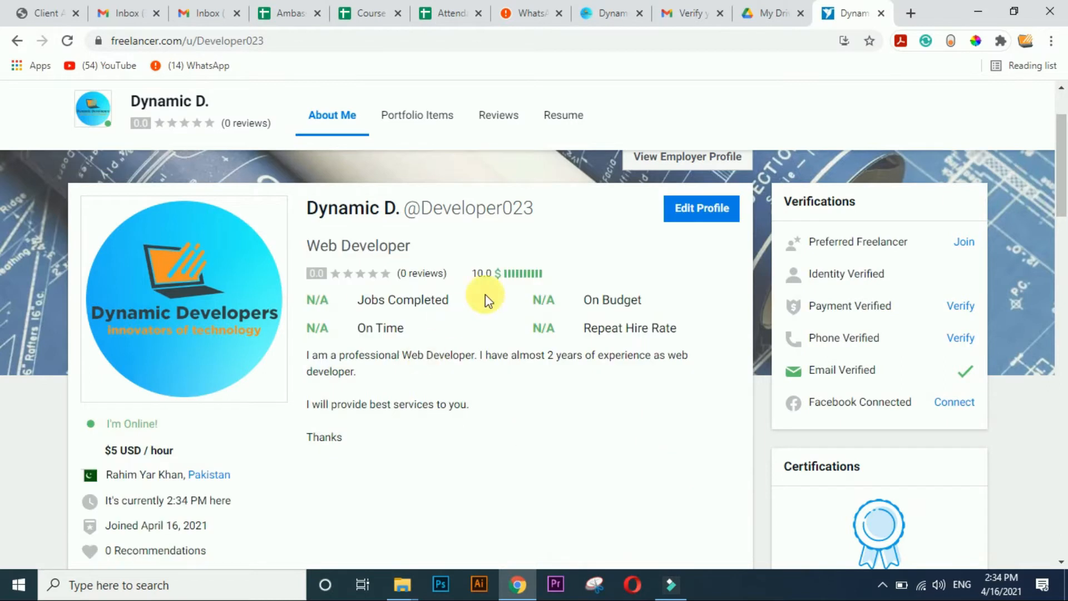
left_click_drag(1066, 189, 1067, 192)
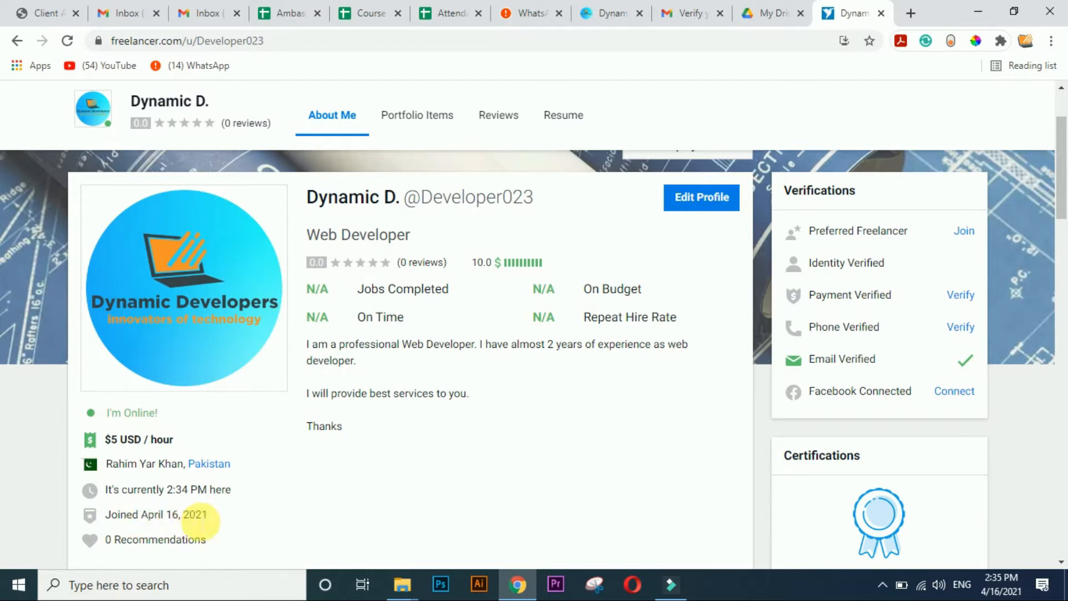
left_click_drag(109, 515, 285, 508)
left_click(279, 503)
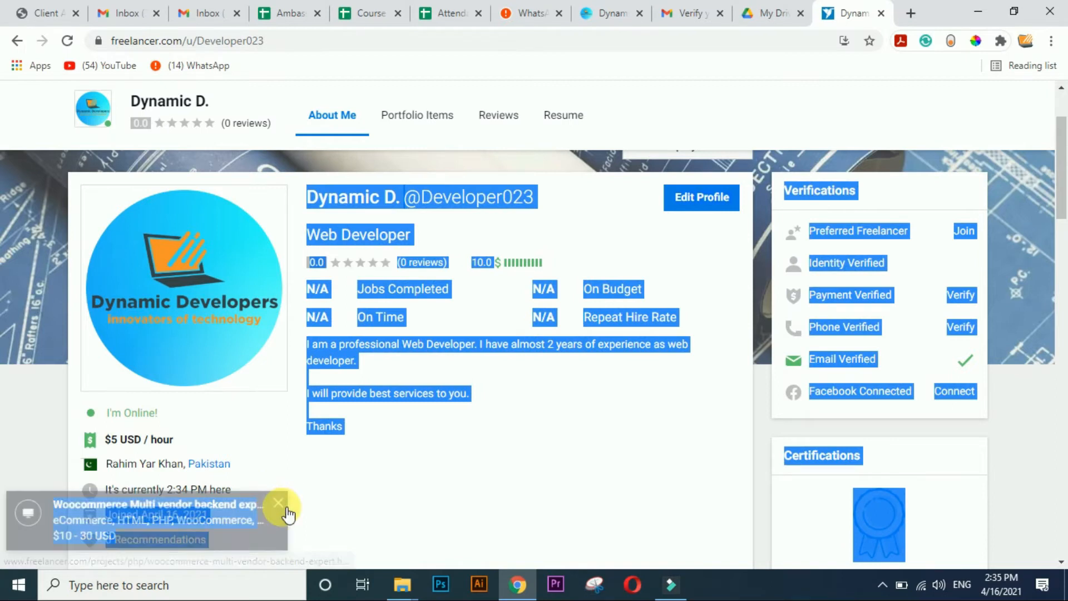
left_click(350, 502)
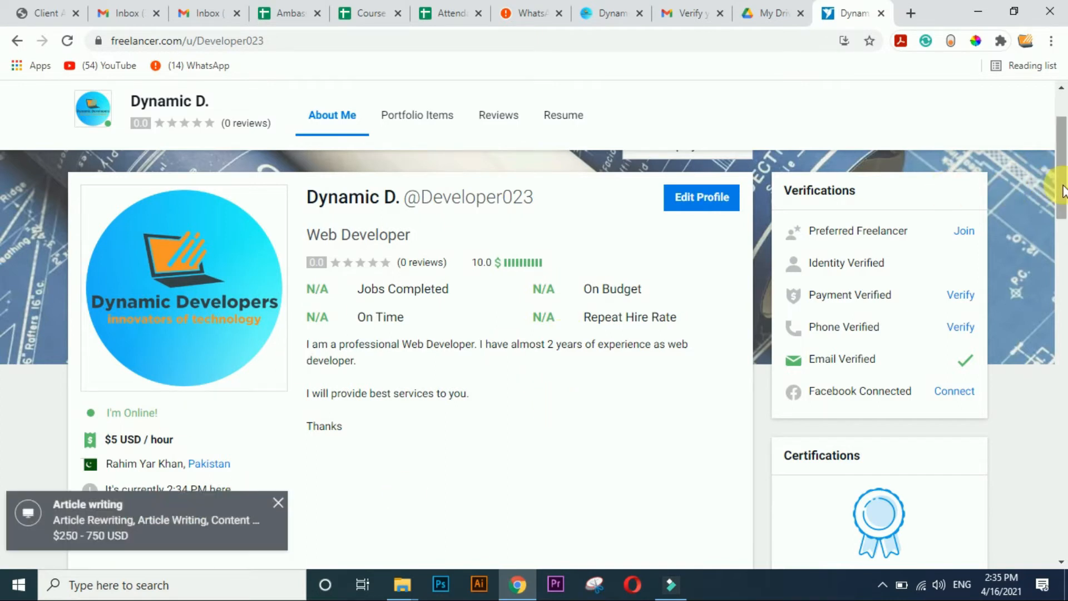
- Open the management page for the profile's portfolio items and start adding a new item
left_click_drag(1066, 190, 1066, 259)
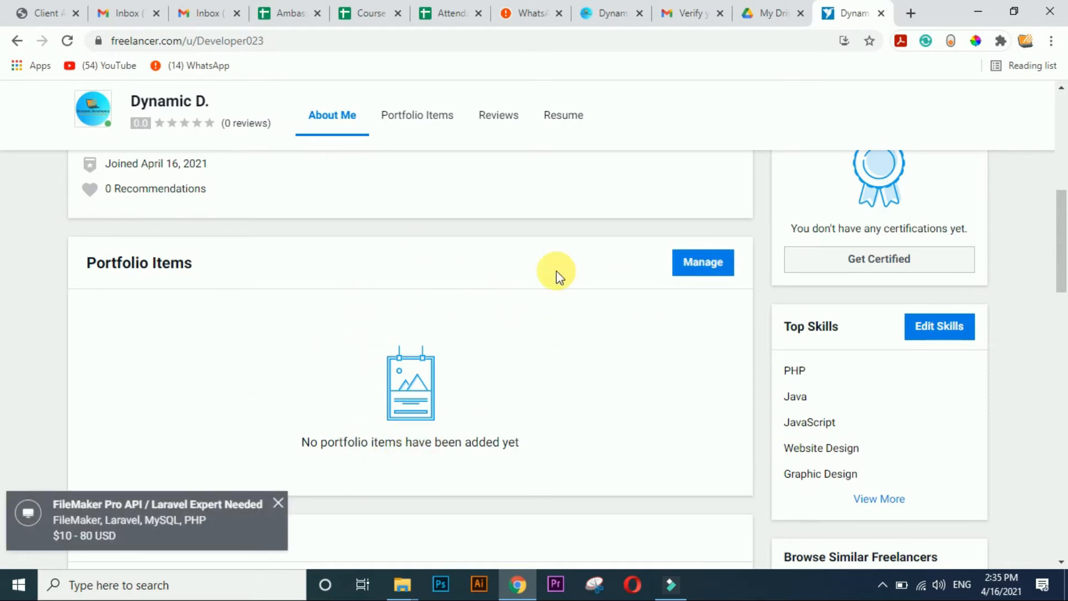
left_click(705, 266)
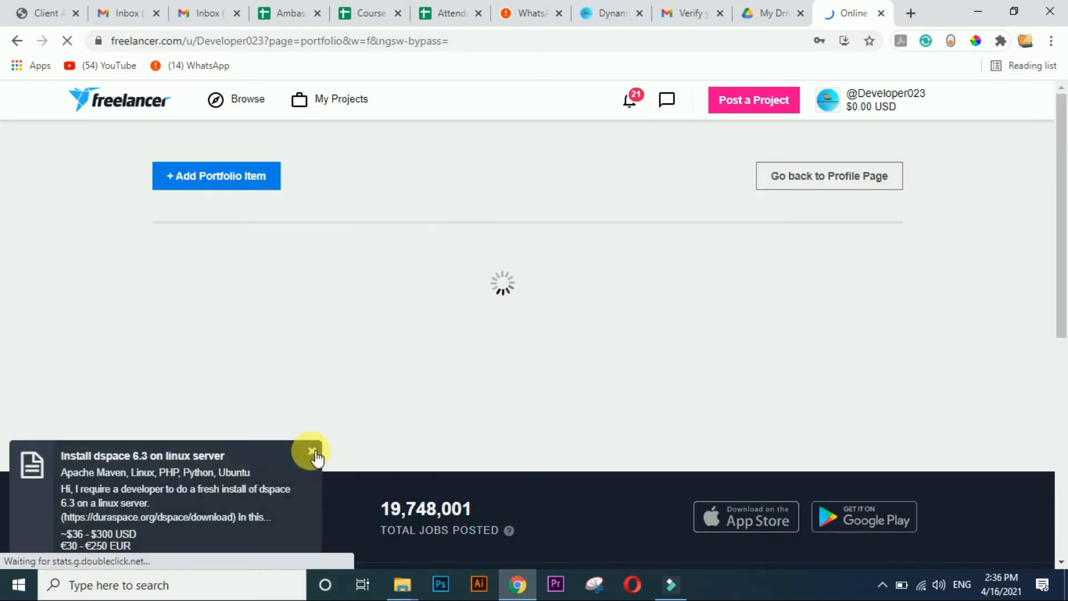
left_click(311, 452)
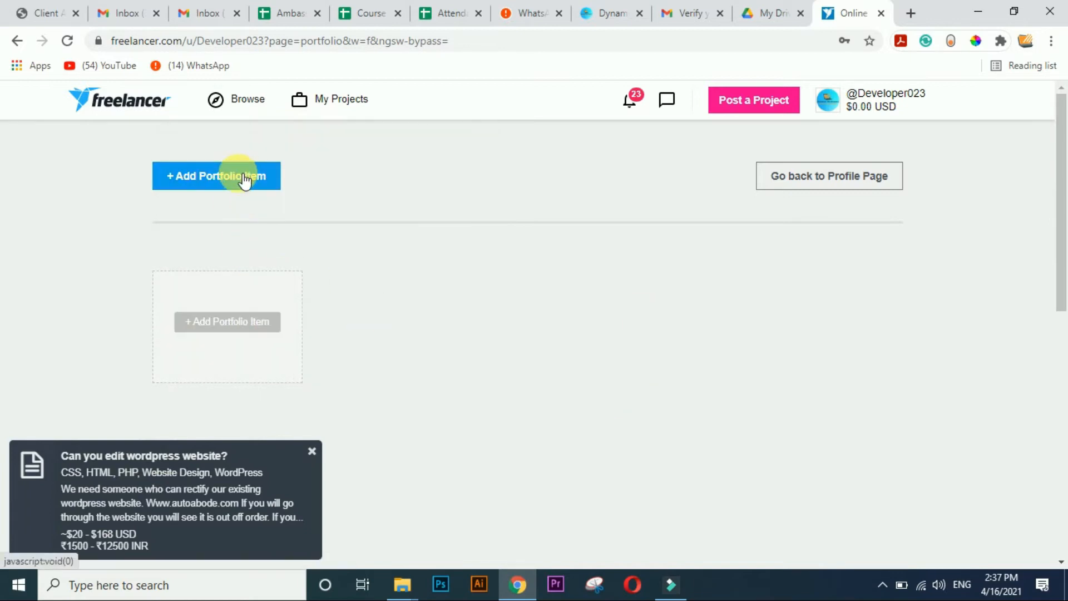
left_click(239, 327)
- Title the new image portfolio item "Dynamic Developers Website Design"
left_click_drag(1062, 148, 1063, 172)
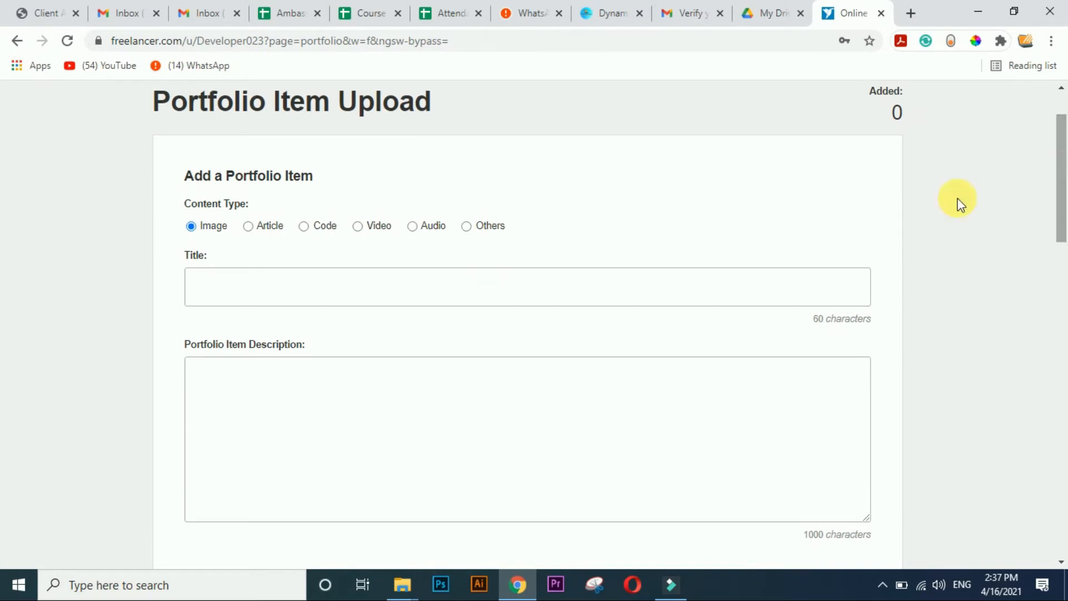
left_click(246, 227)
left_click(302, 228)
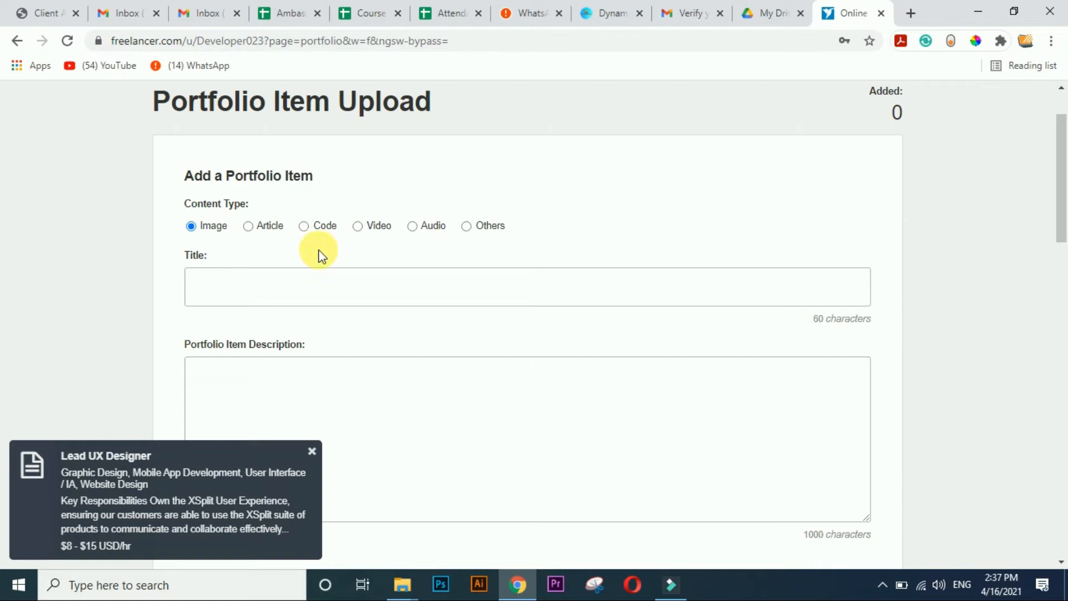
left_click_drag(1062, 177, 1056, 191)
left_click(248, 229)
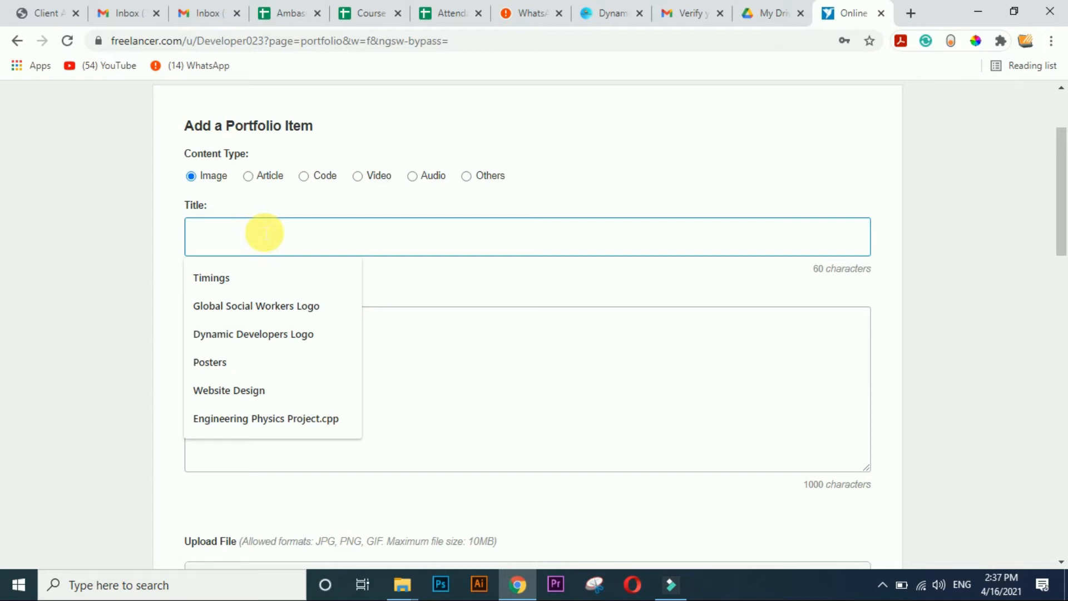
type("Dy")
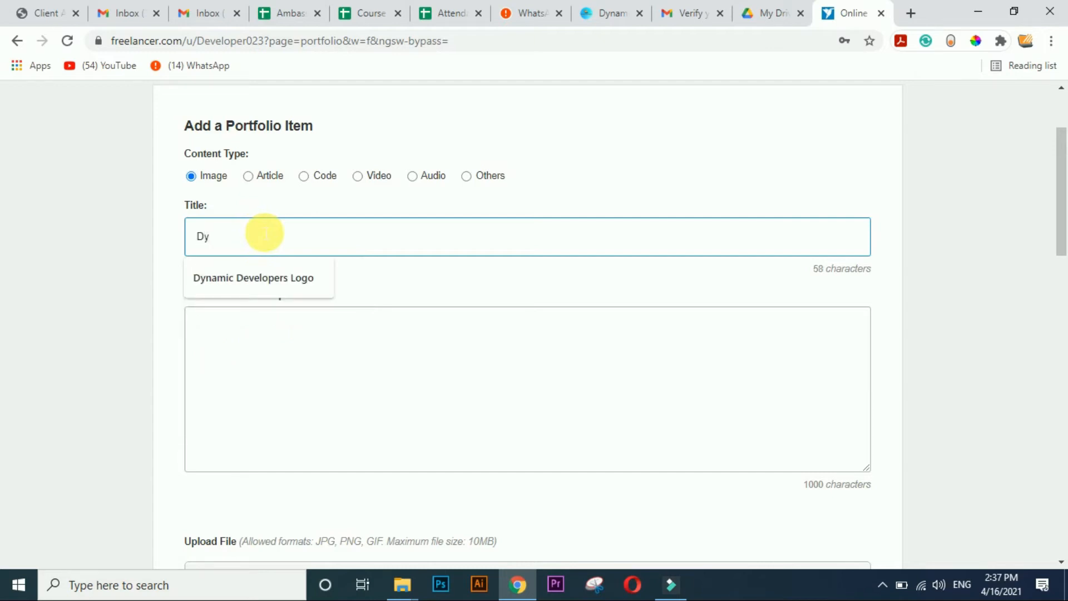
type("namic Developers Website Design")
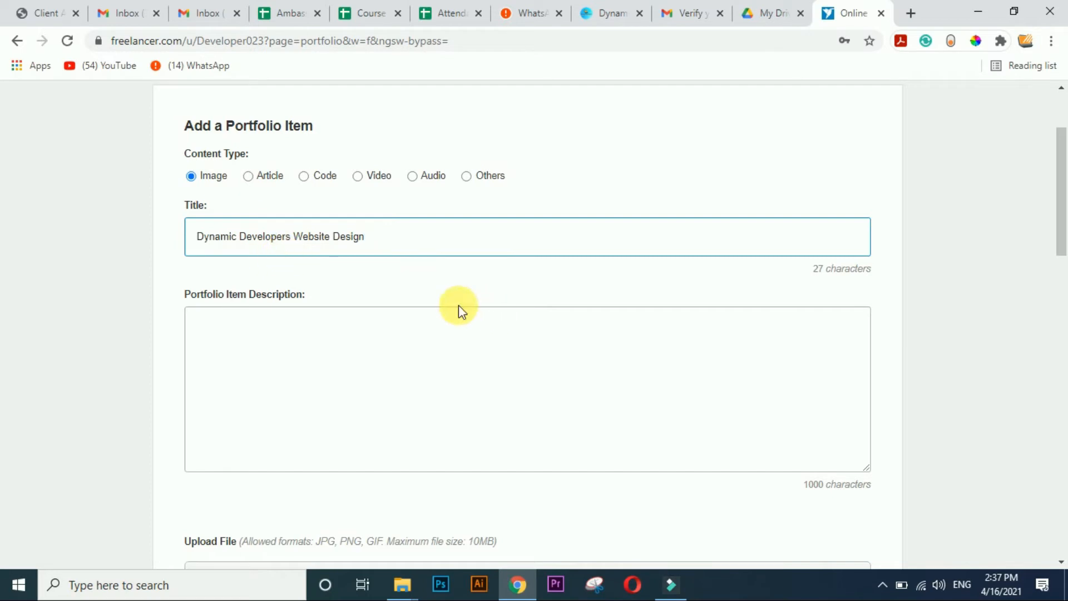
- Enter "I have designed the dynamic developers website." as the portfolio item description
left_click_drag(1061, 210, 1065, 233)
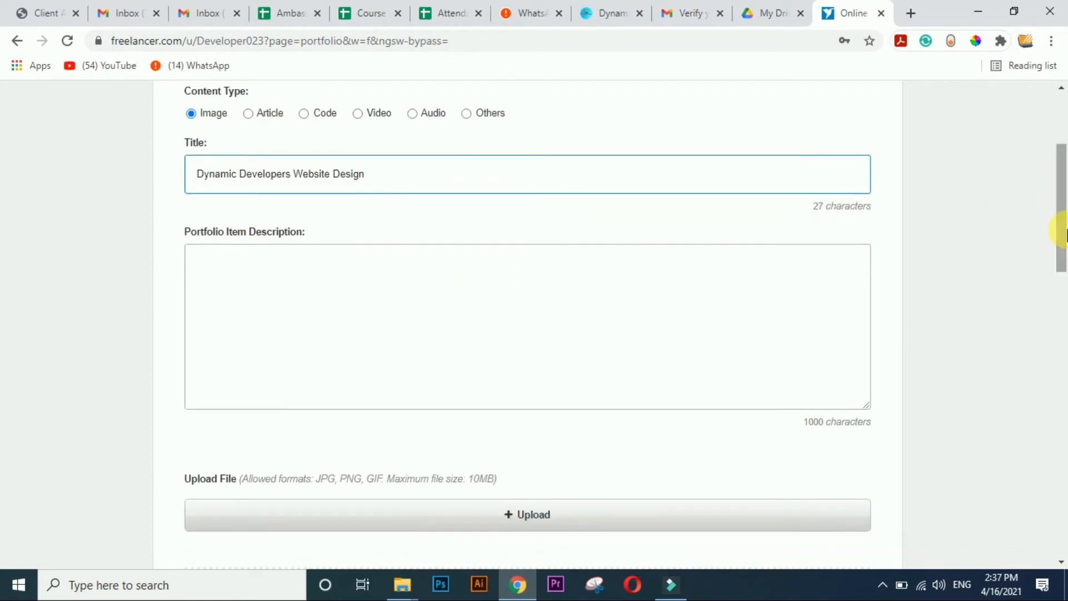
left_click(283, 284)
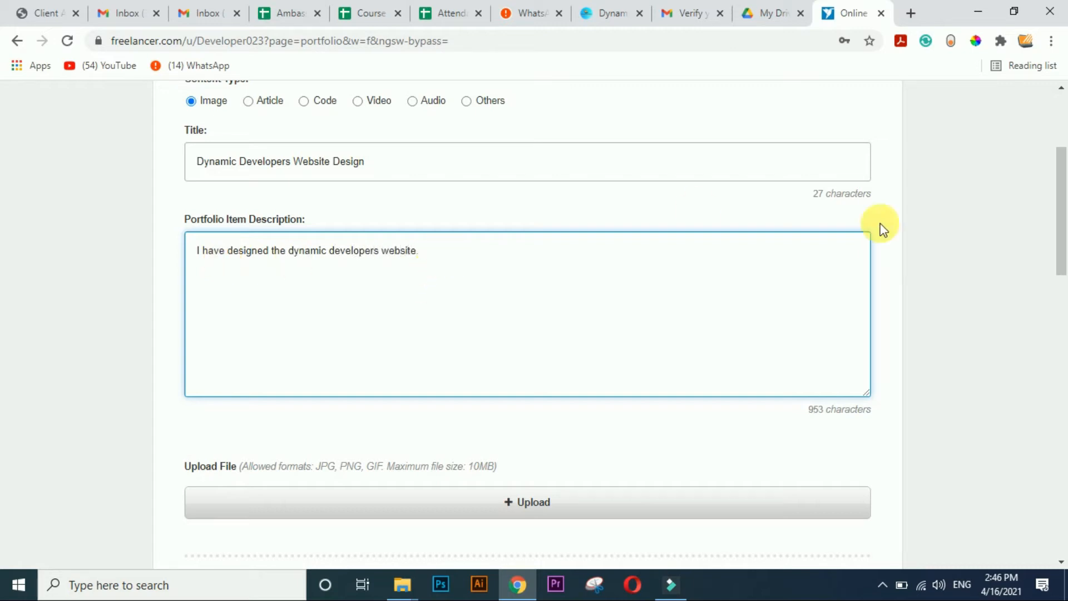
left_click_drag(1064, 205, 1064, 242)
scroll(1062, 243, "down", 1)
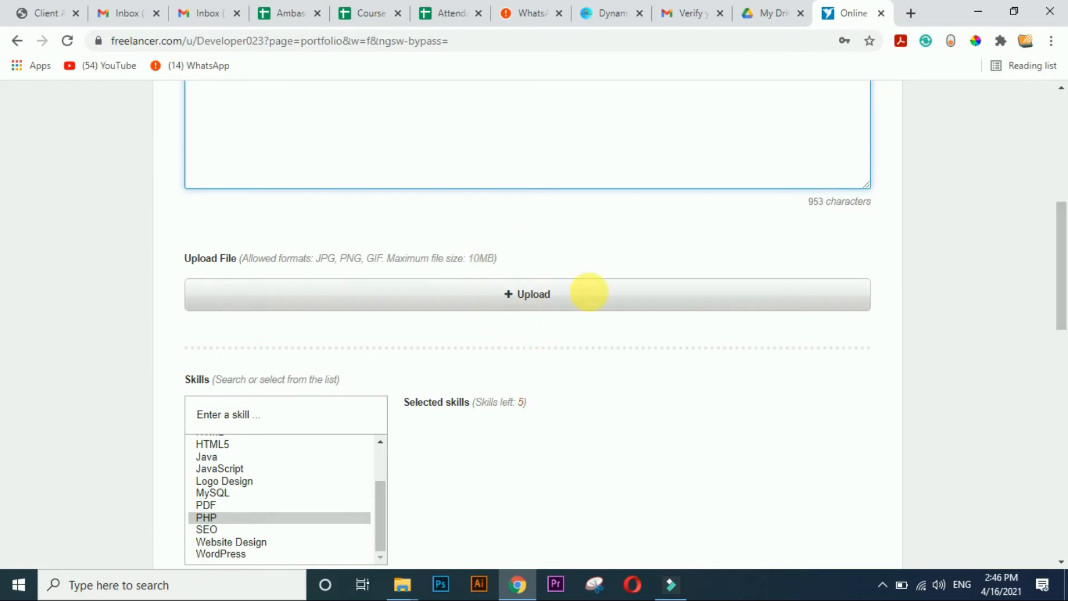
- Upload "Dynamic Developrs Website Design.PNG" from the Downloads folder as the portfolio item's file
left_click(540, 302)
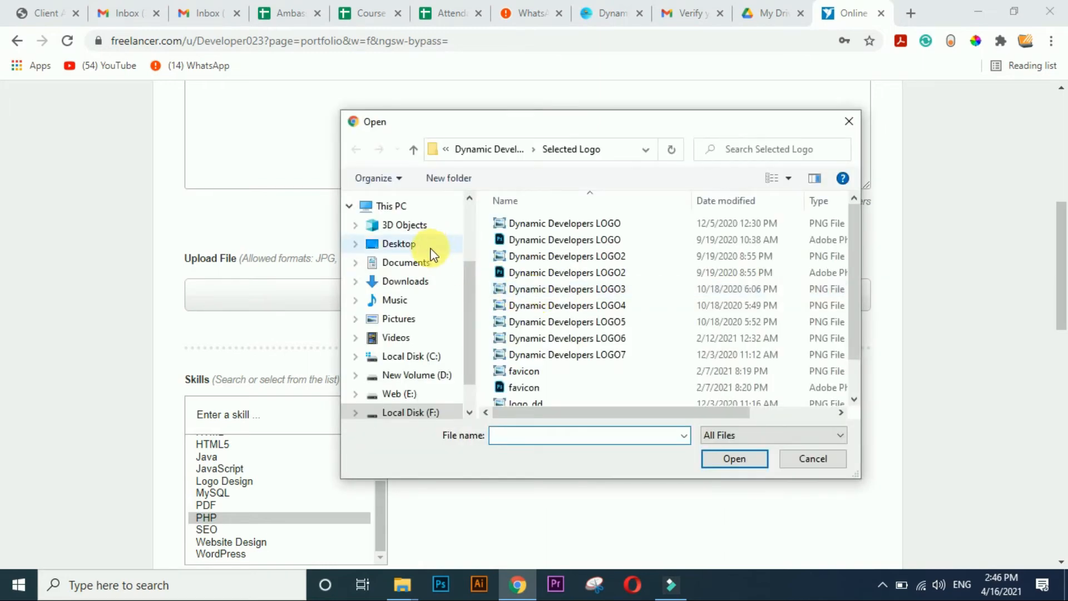
left_click(419, 283)
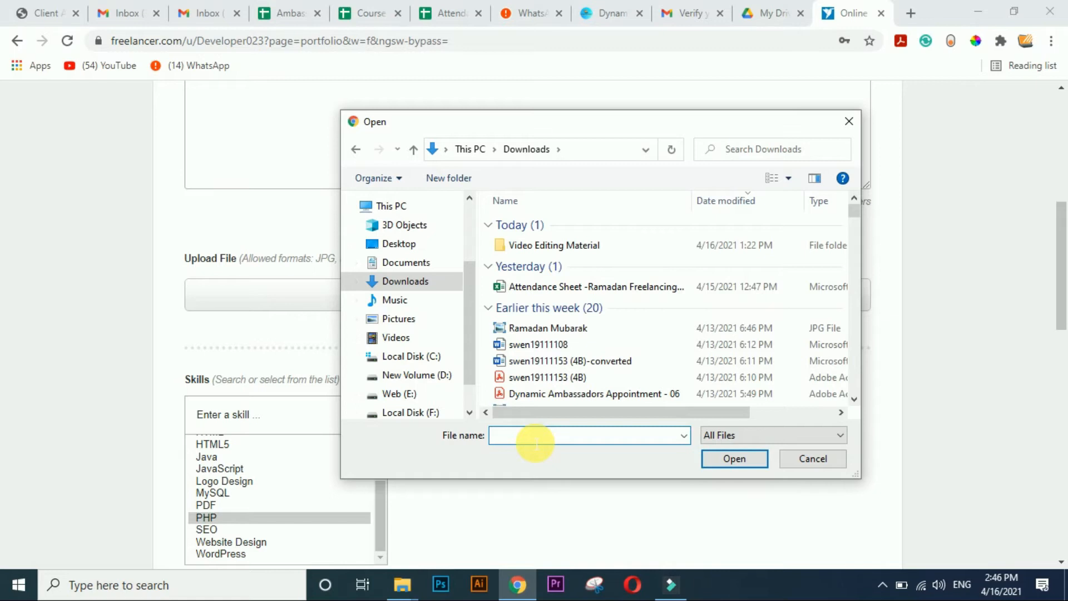
type("Dynamic Developrs Website Design")
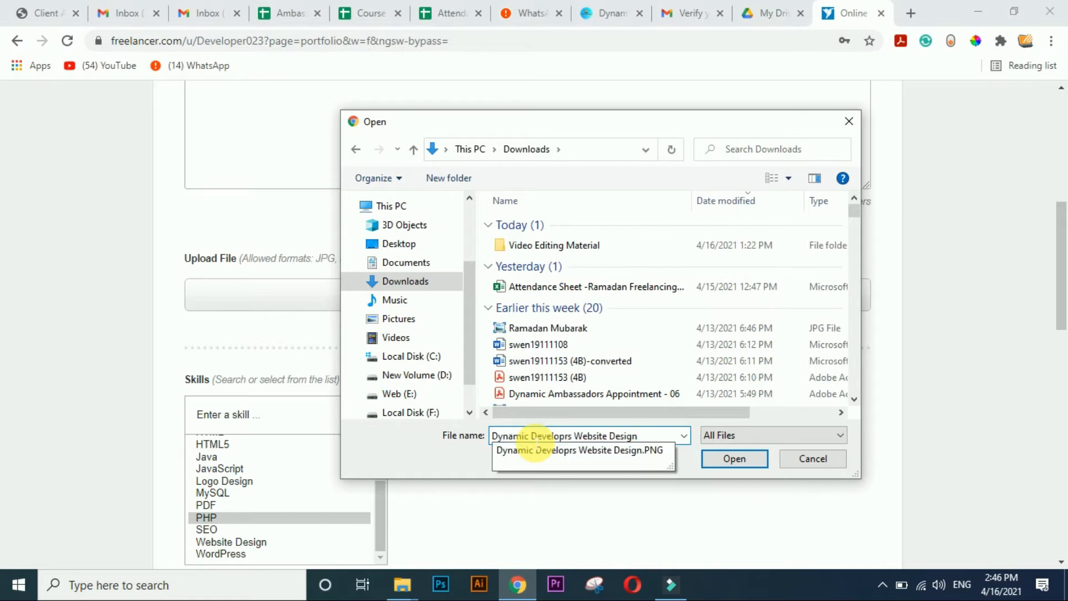
left_click(538, 450)
left_click(720, 459)
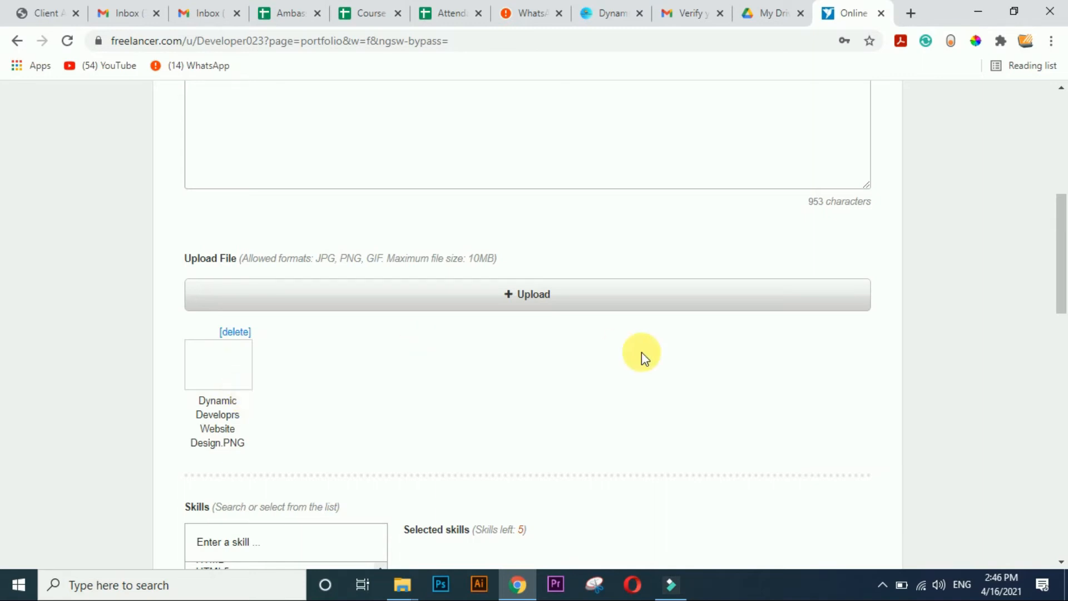
- Assign the skills Graphic Design, Website Design, WordPress, PHP and HTML5 to the portfolio item and save it
left_click_drag(1066, 267, 1067, 339)
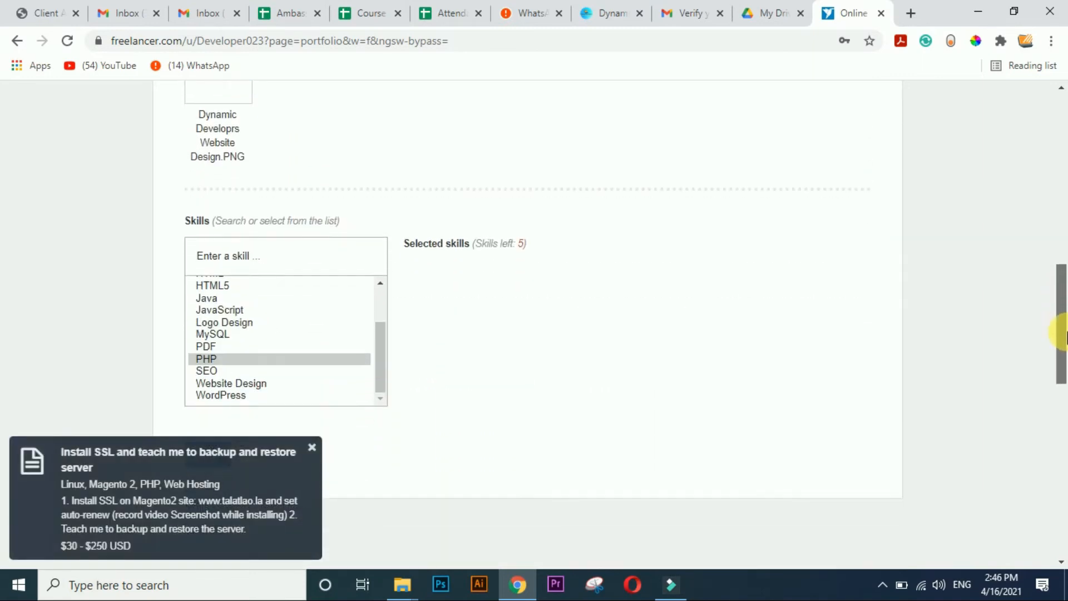
left_click(312, 460)
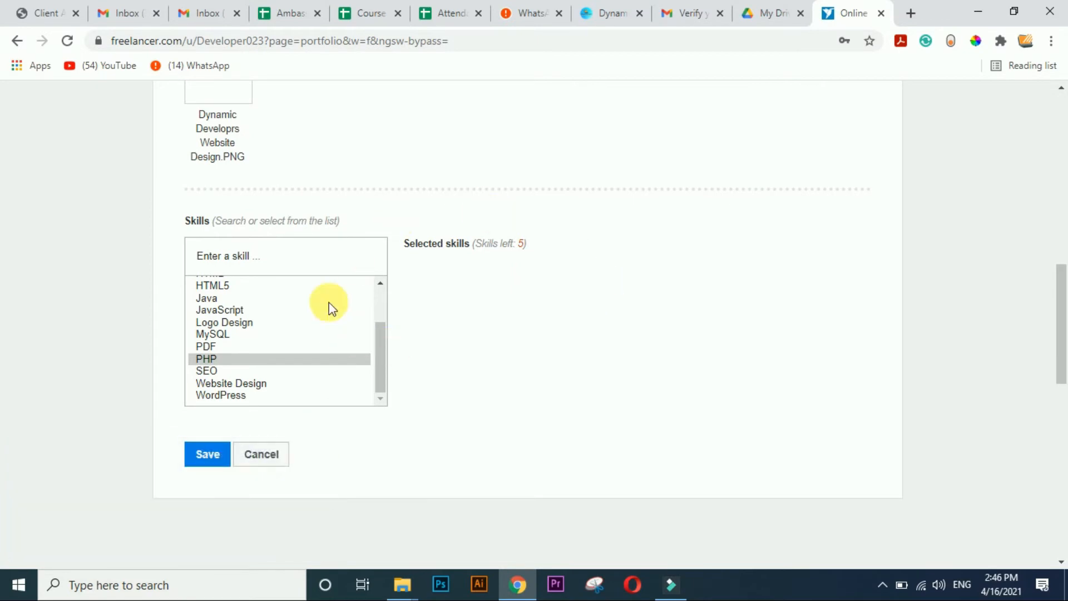
left_click_drag(378, 343, 381, 382)
left_click(243, 307)
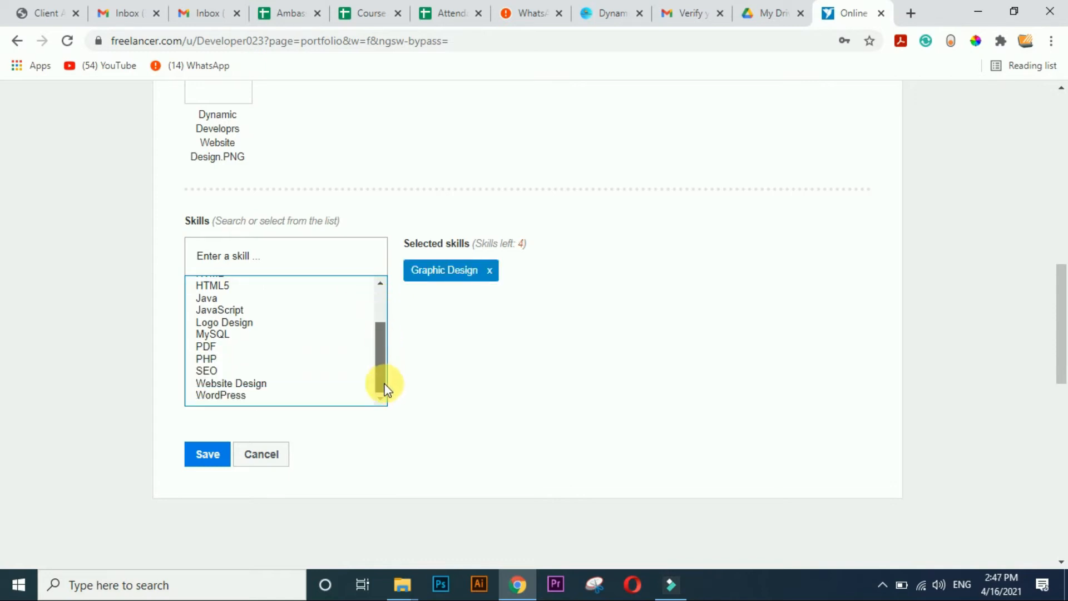
left_click(245, 384)
left_click(243, 395)
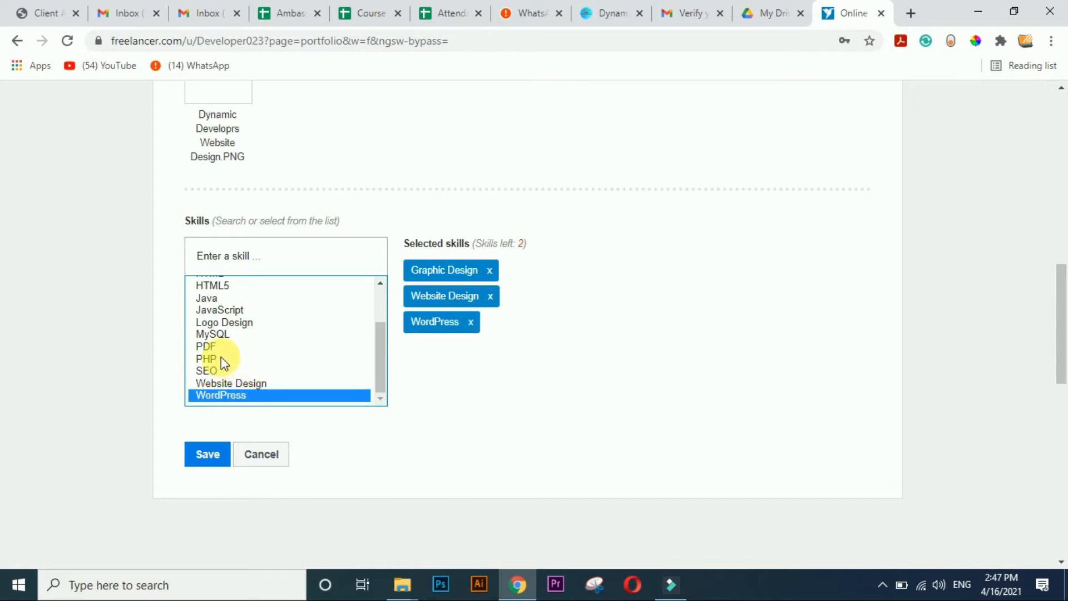
left_click(224, 361)
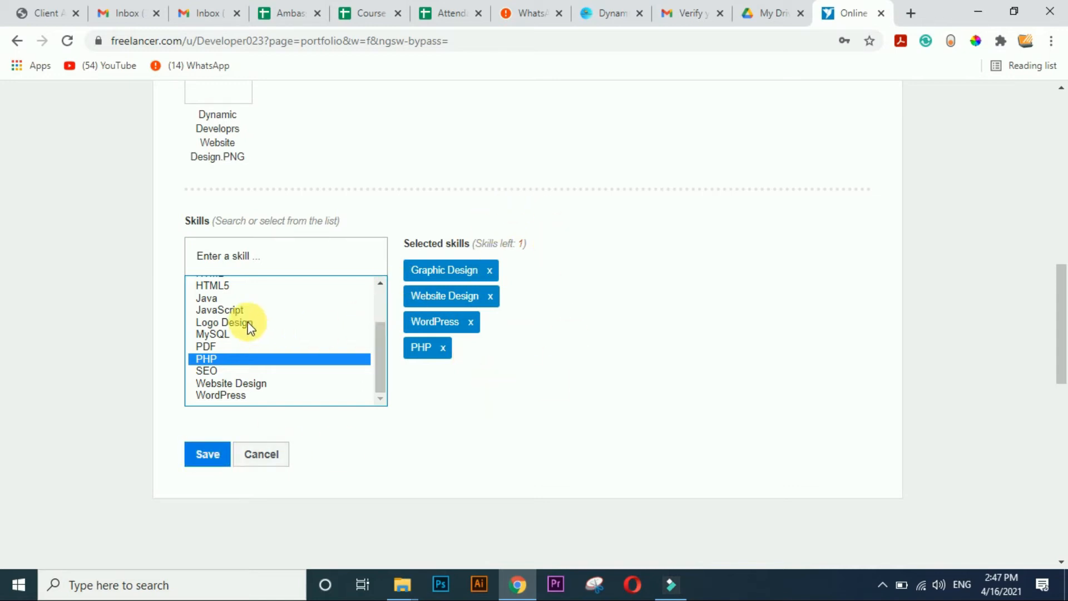
left_click(237, 288)
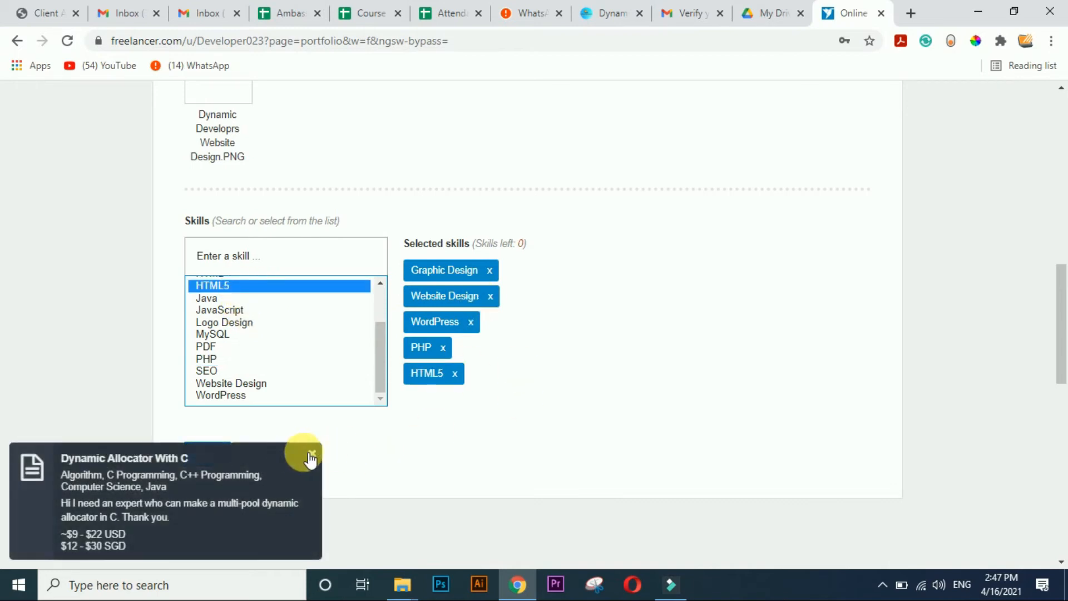
left_click(311, 458)
left_click(219, 457)
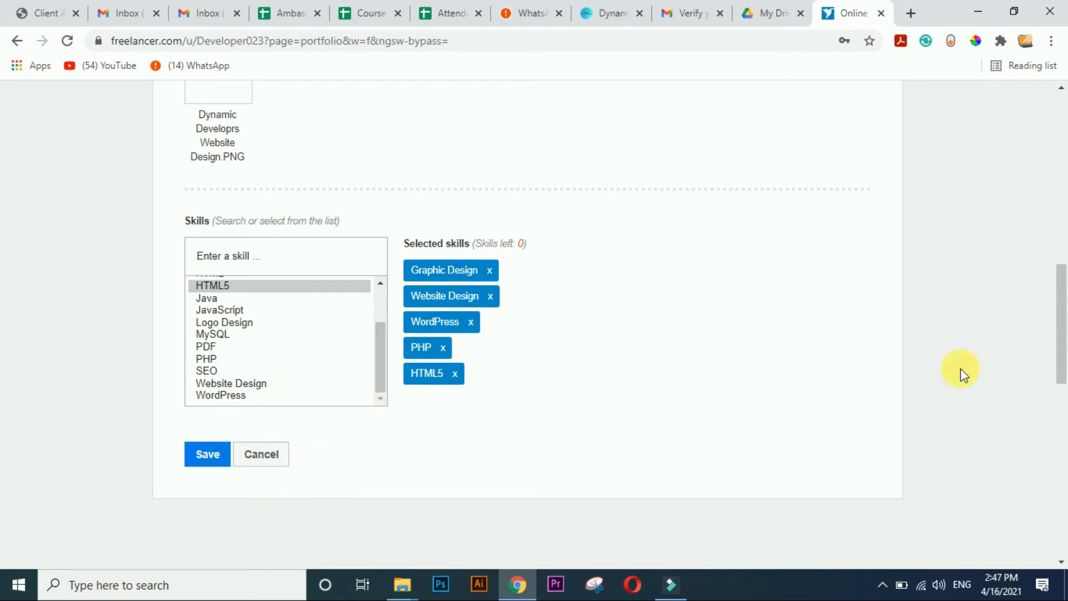
- Return from portfolio management to the profile page and check the new item in its portfolio section
left_click_drag(1063, 361, 1056, 108)
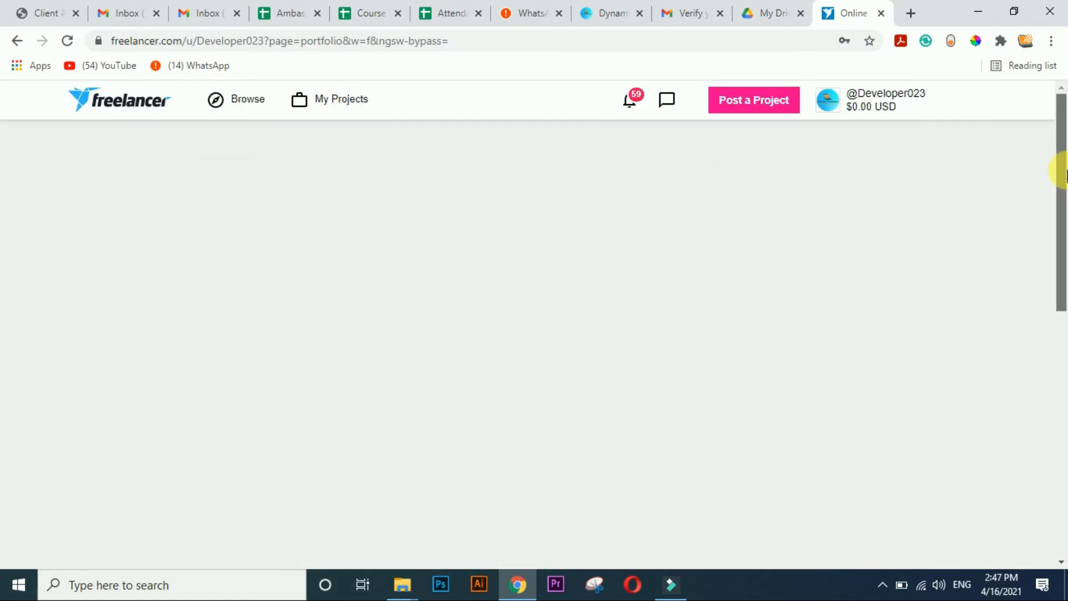
left_click_drag(1067, 171, 1066, 216)
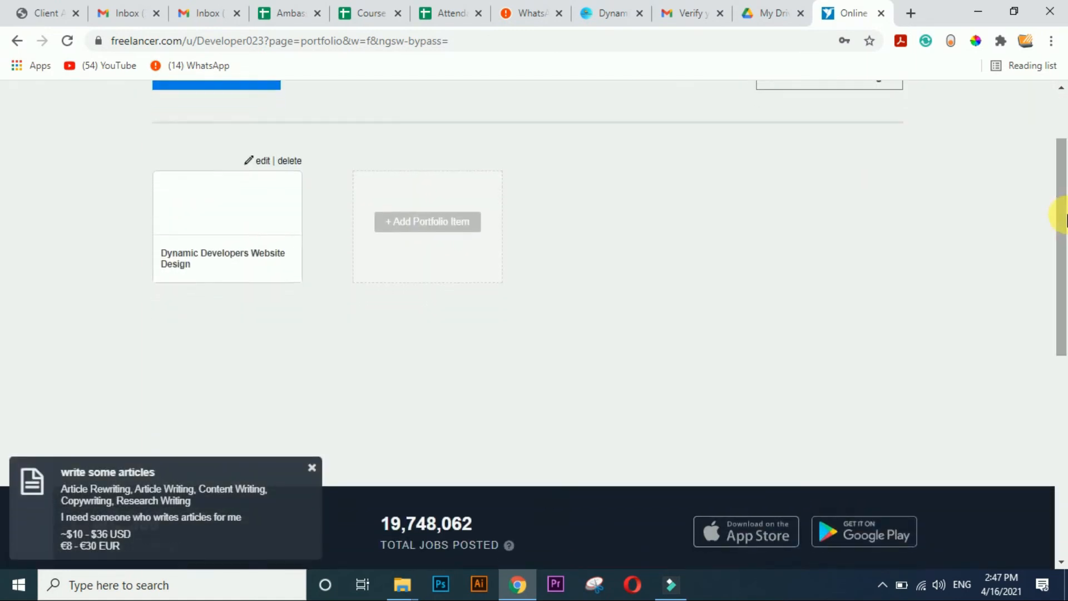
left_click_drag(1066, 301, 1059, 243)
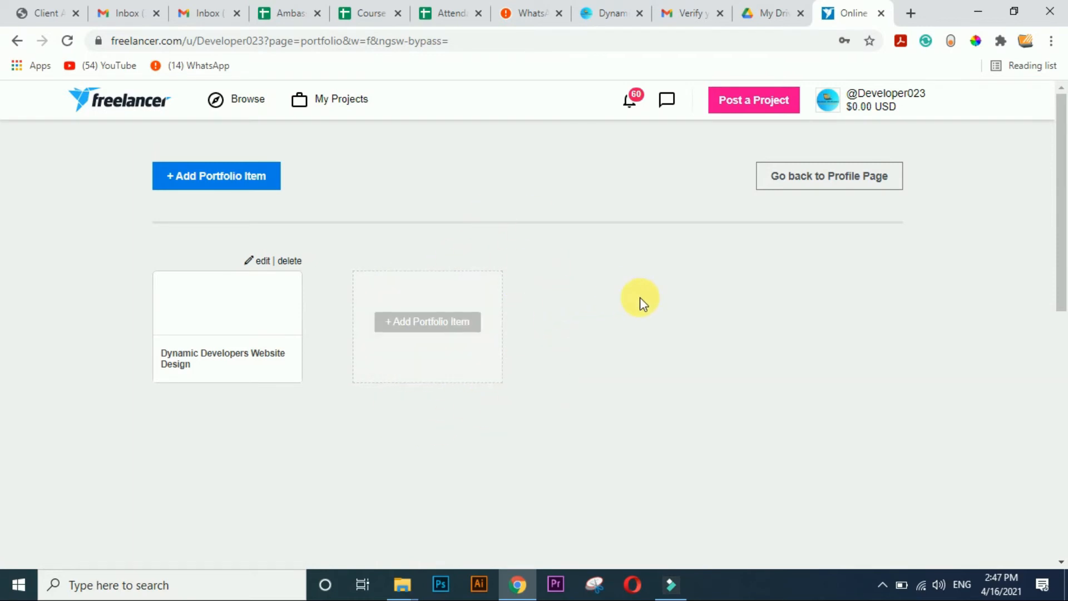
left_click(806, 185)
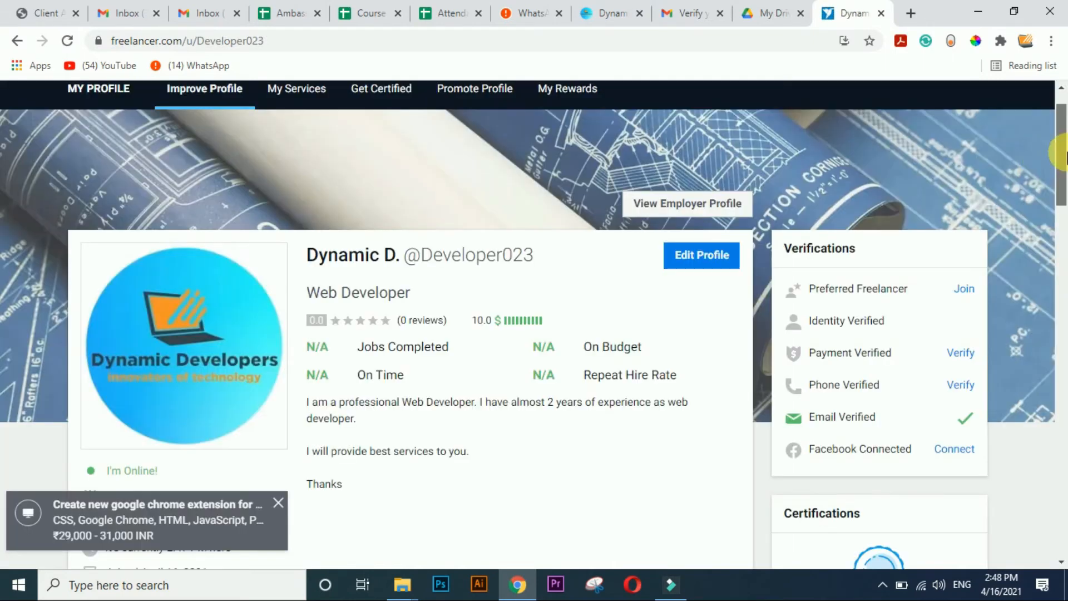
left_click_drag(1065, 157, 1065, 244)
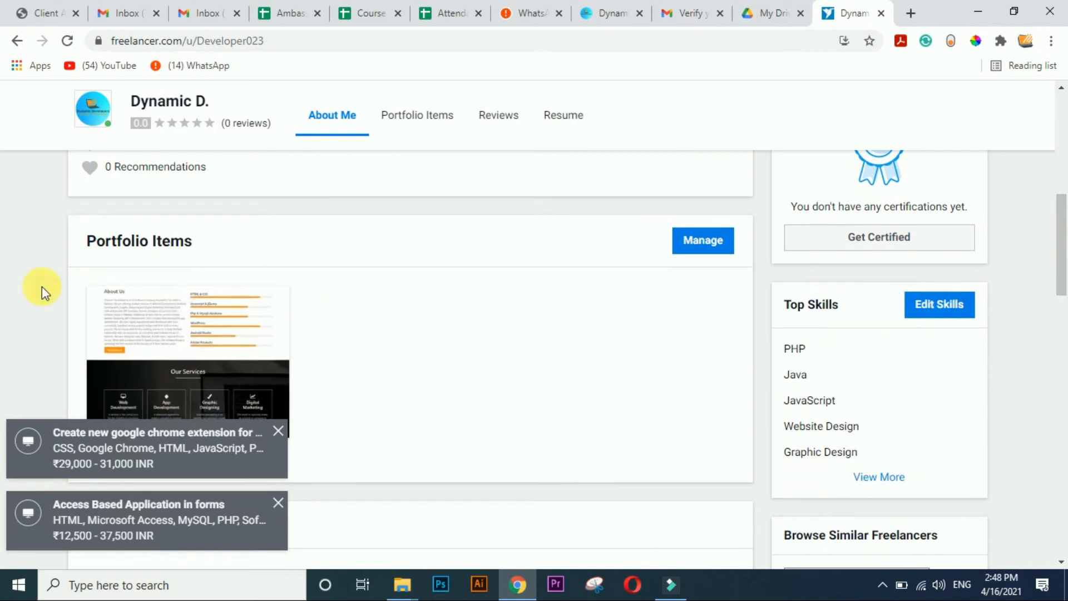
left_click_drag(1063, 257, 1062, 268)
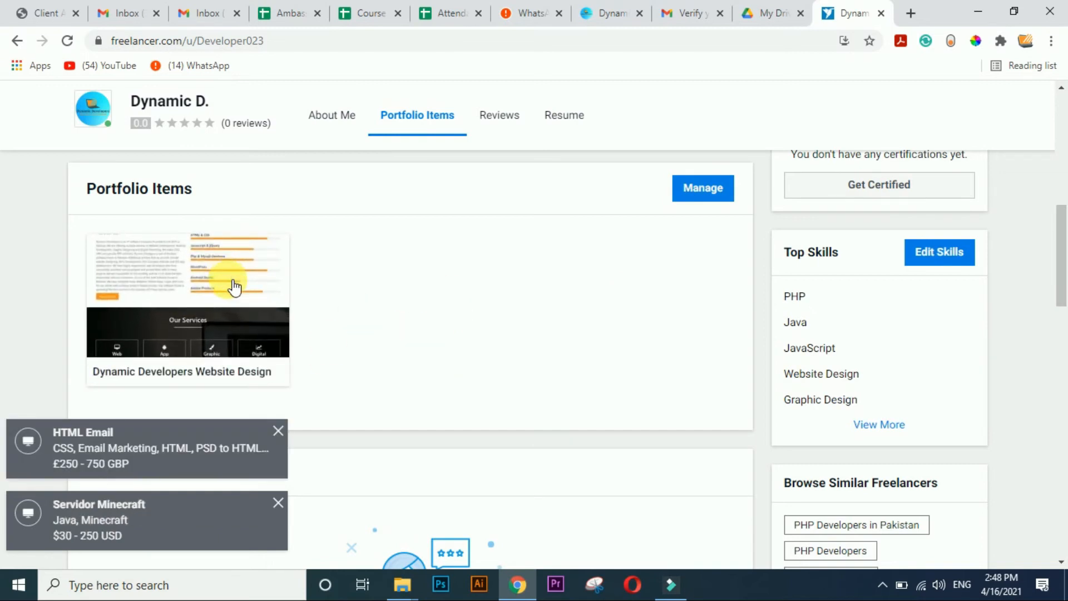
left_click_drag(1061, 226, 1065, 282)
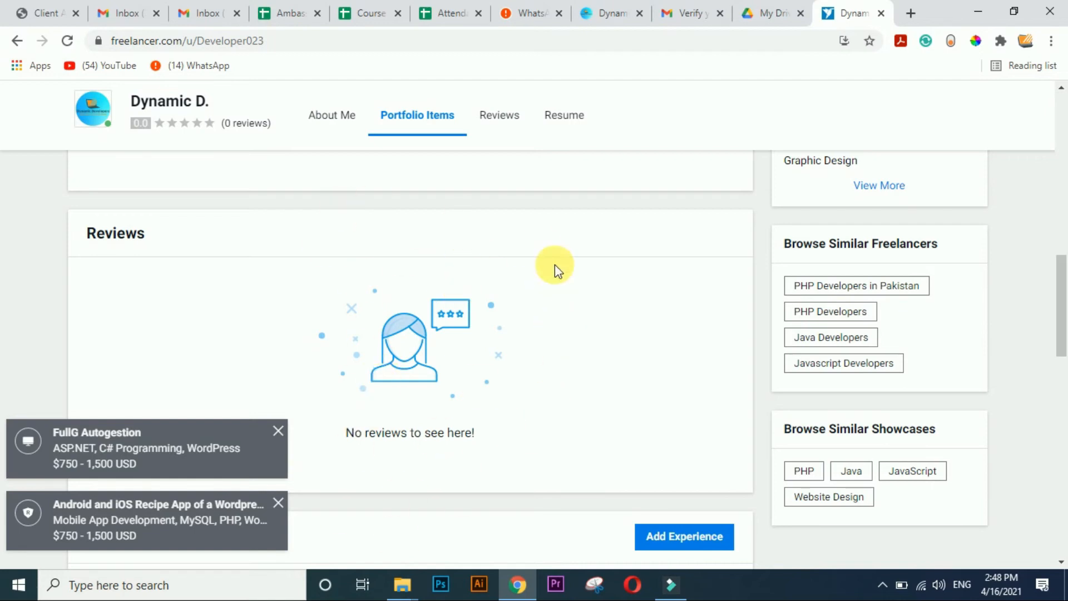
- Start a new experience entry with the title "Web developer" and the company "Dynamic Developers"
left_click_drag(1059, 275, 1062, 362)
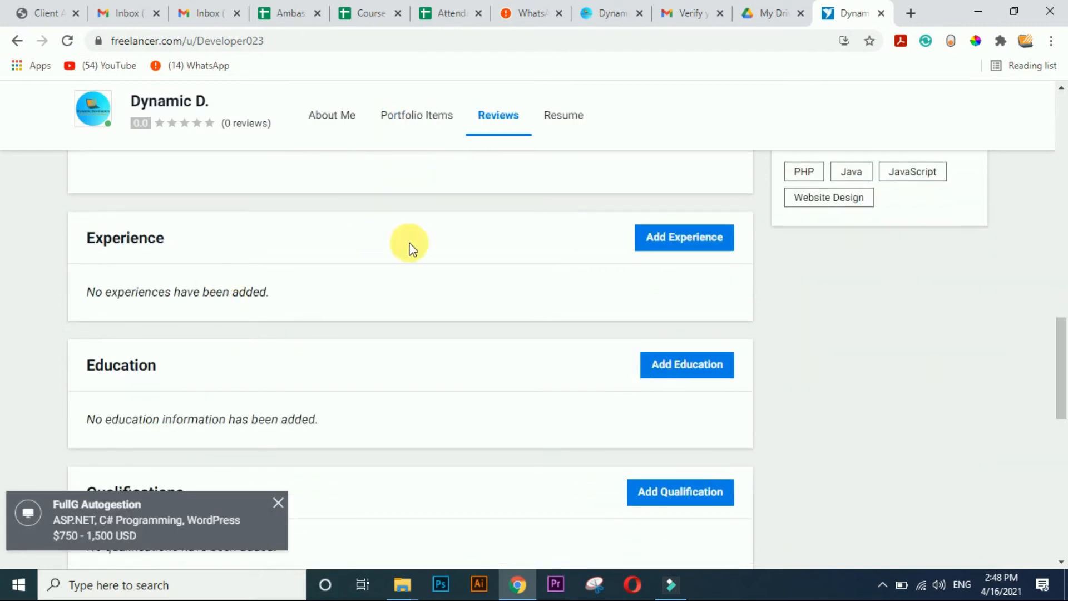
left_click(681, 244)
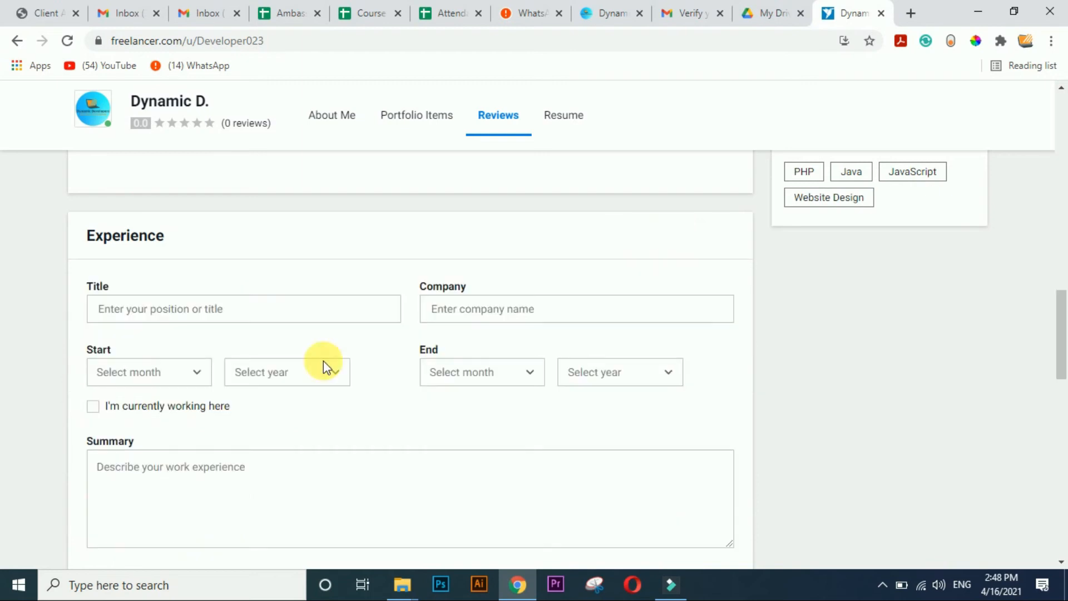
left_click(231, 323)
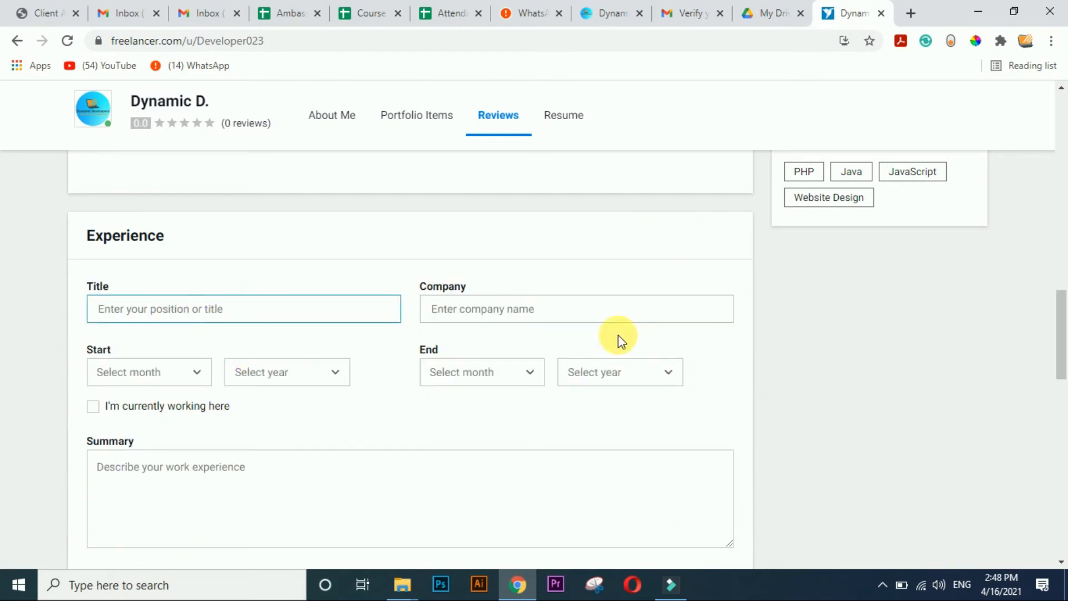
left_click_drag(1065, 331, 1066, 344)
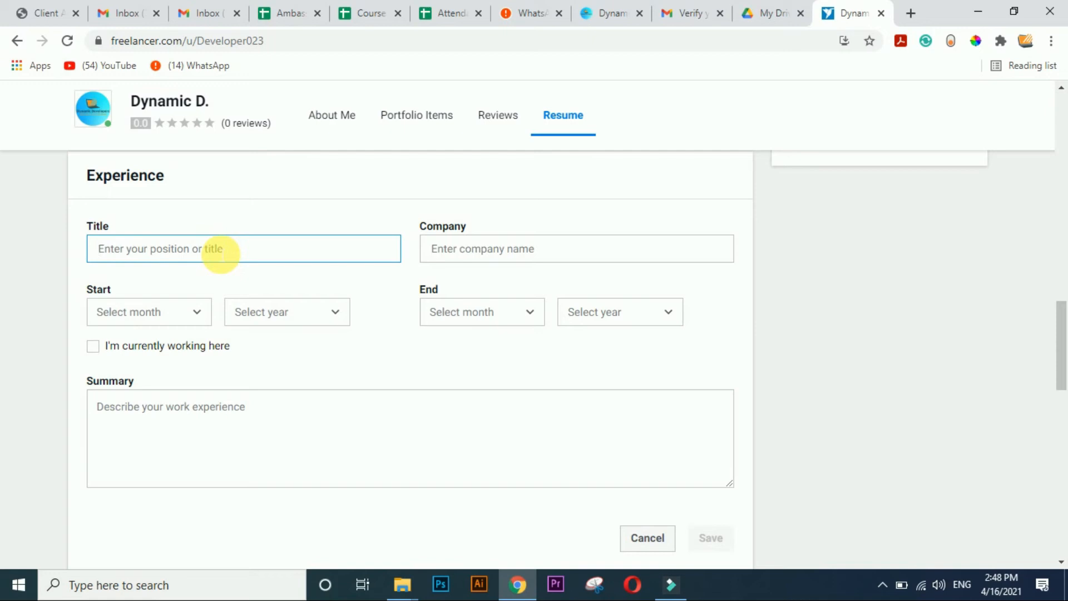
type("Web developer")
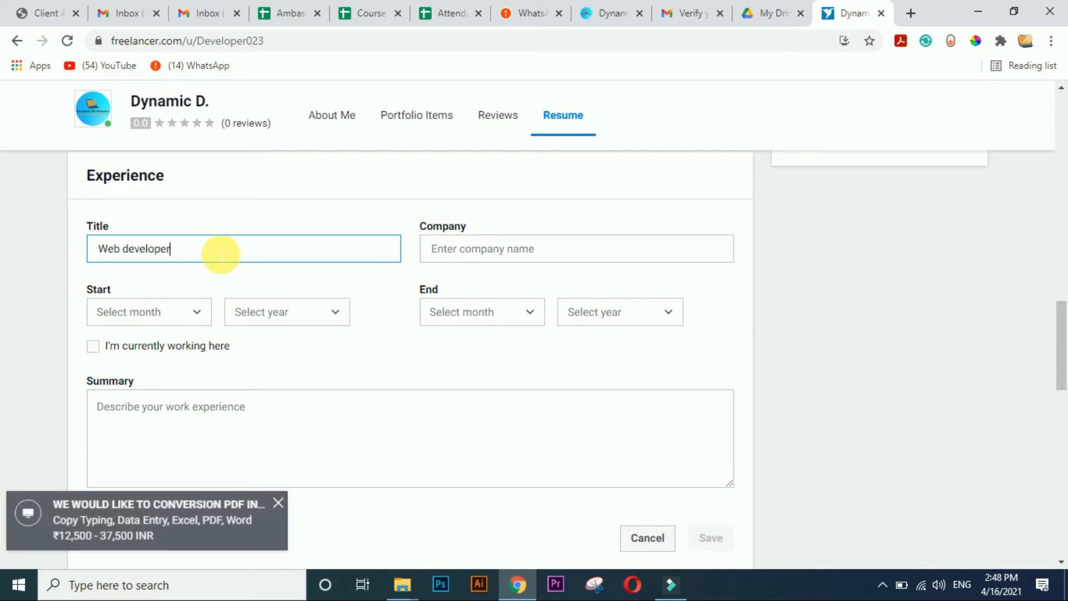
left_click(495, 256)
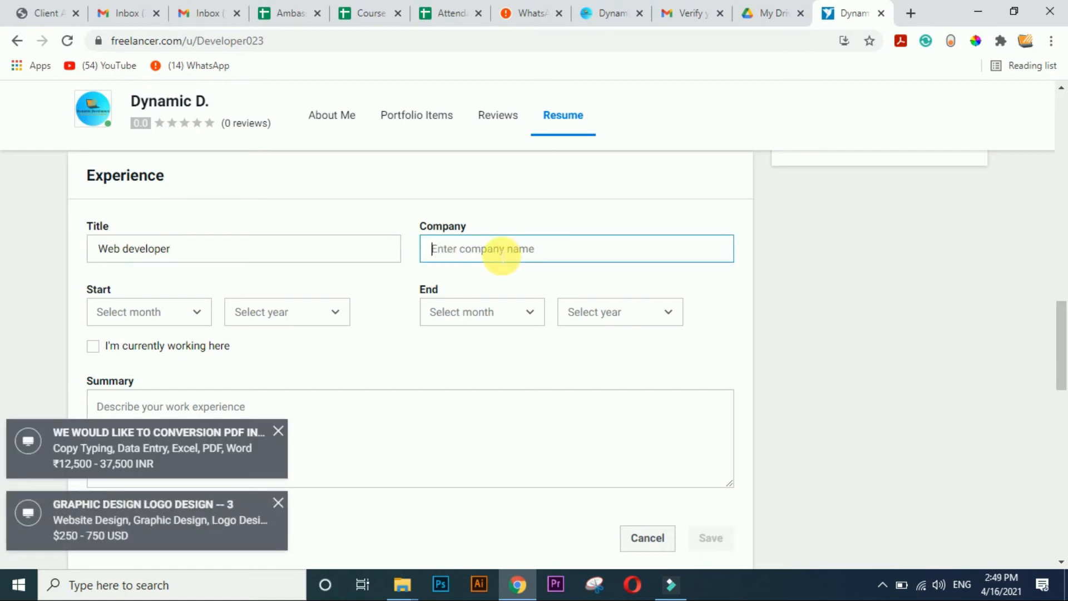
type("Dynamic Developers")
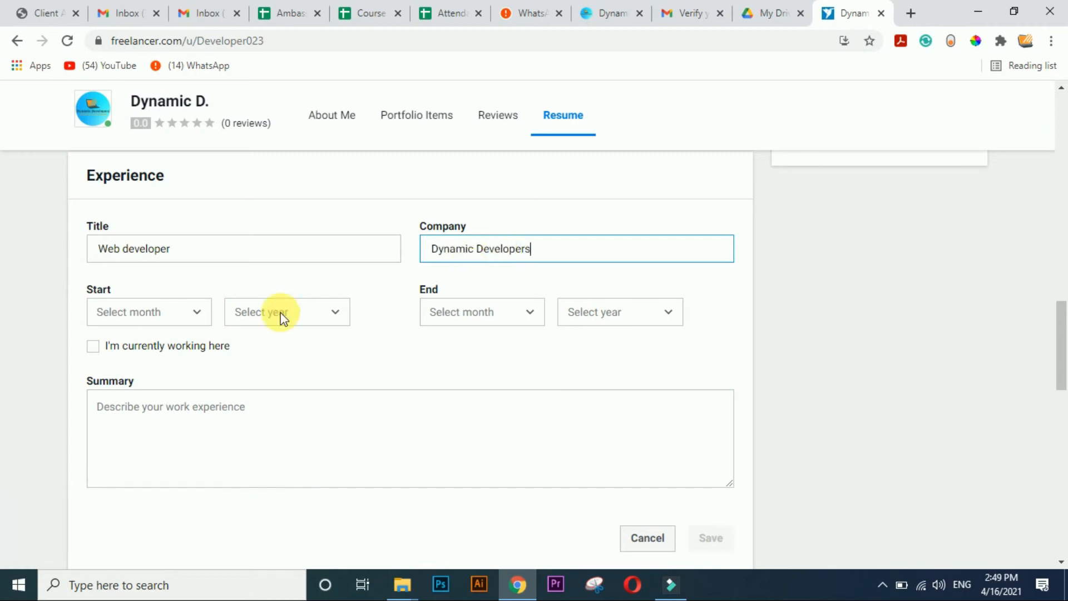
- Set the start date of the experience entry to January 2013
left_click(167, 317)
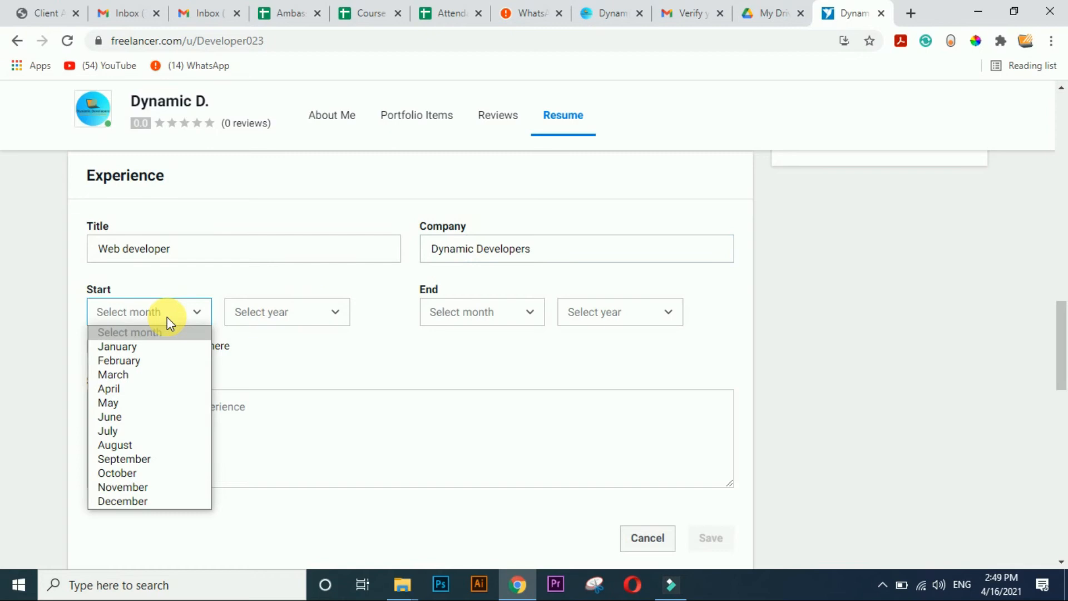
left_click(146, 343)
left_click(295, 314)
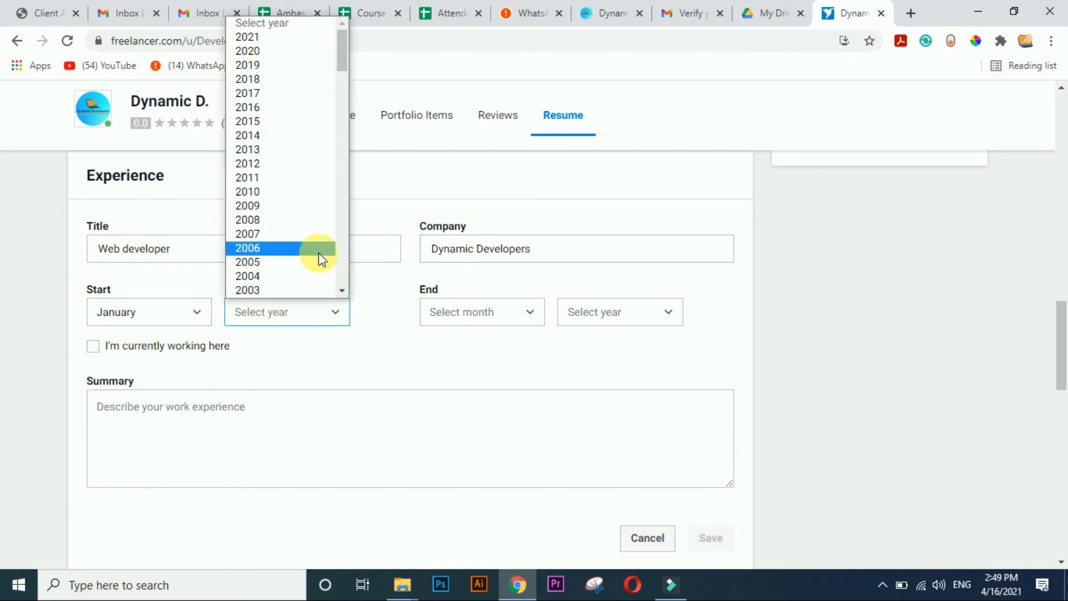
left_click(276, 150)
- Set the end date of the experience entry to January 2020
left_click(524, 313)
left_click(492, 347)
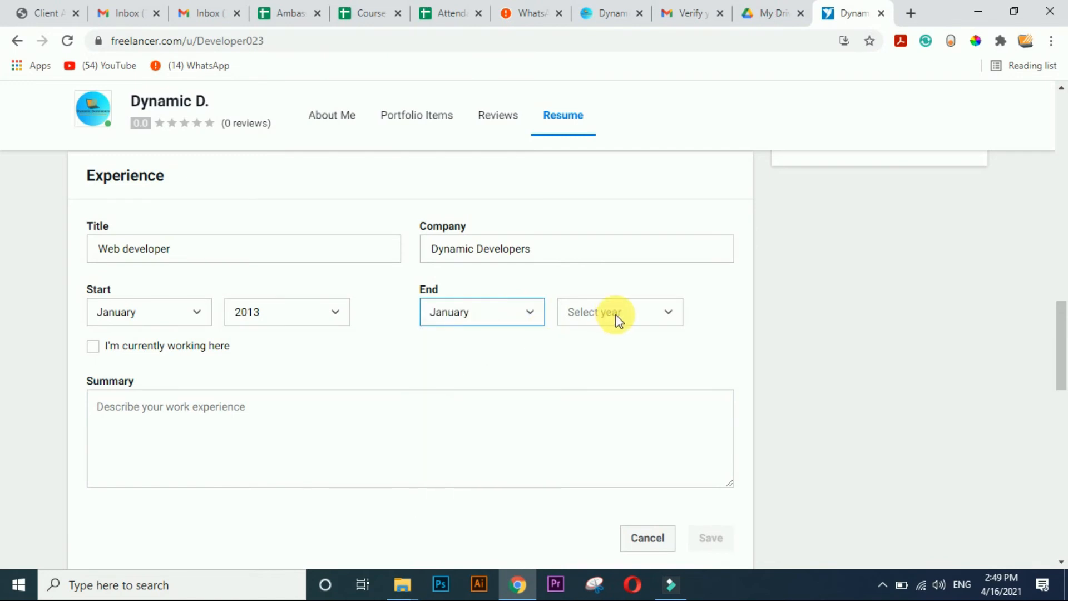
left_click(616, 314)
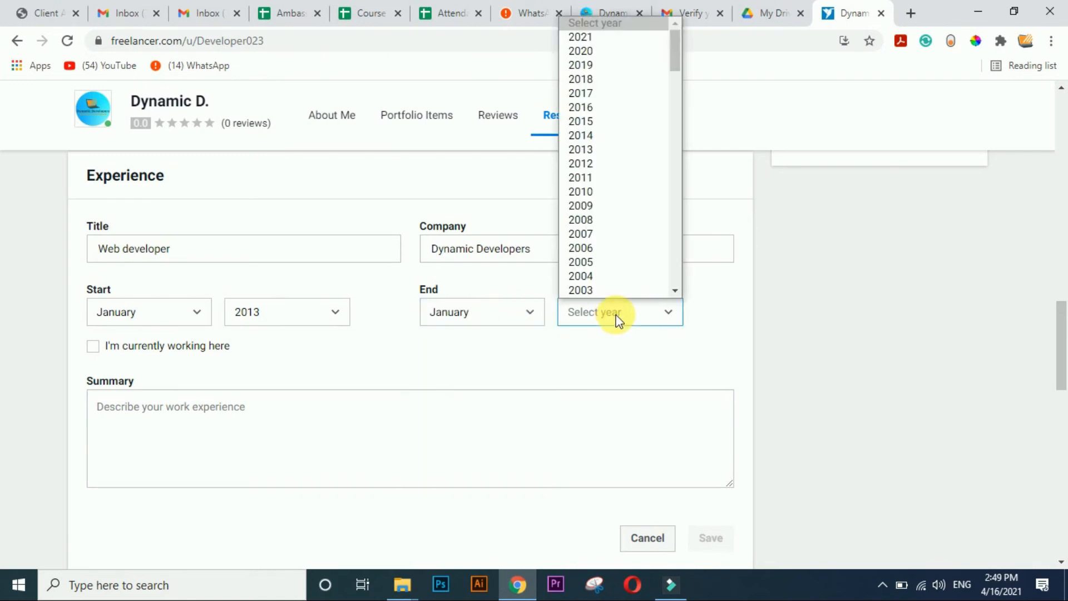
left_click(599, 52)
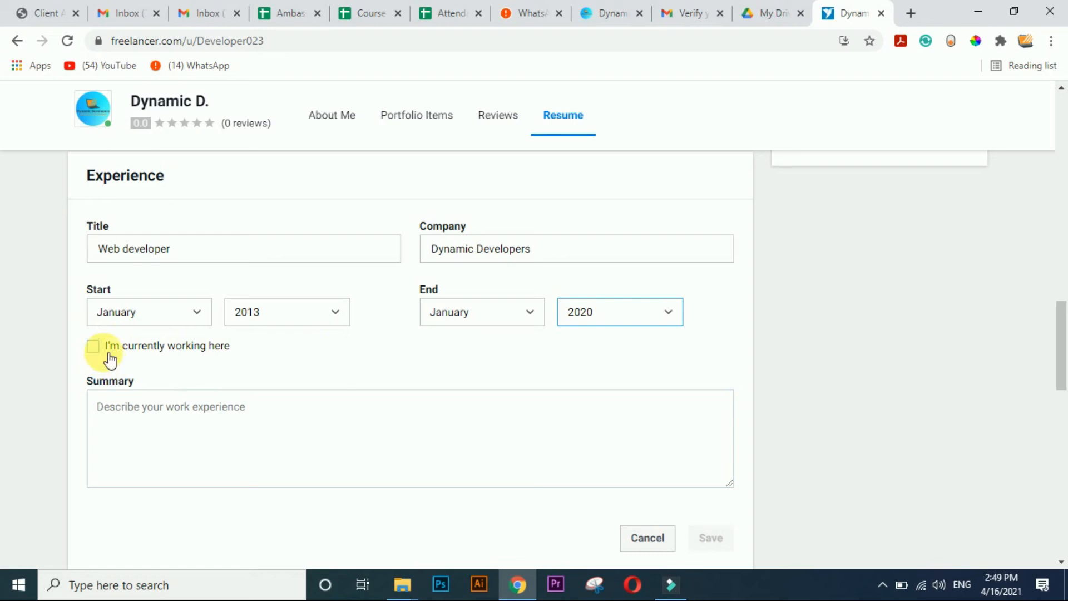
- Mark the position as current, enter the summary "I have worked as web developer in Dynamic Developers." and save the experience entry
left_click(93, 347)
scroll(98, 354, "down", 1)
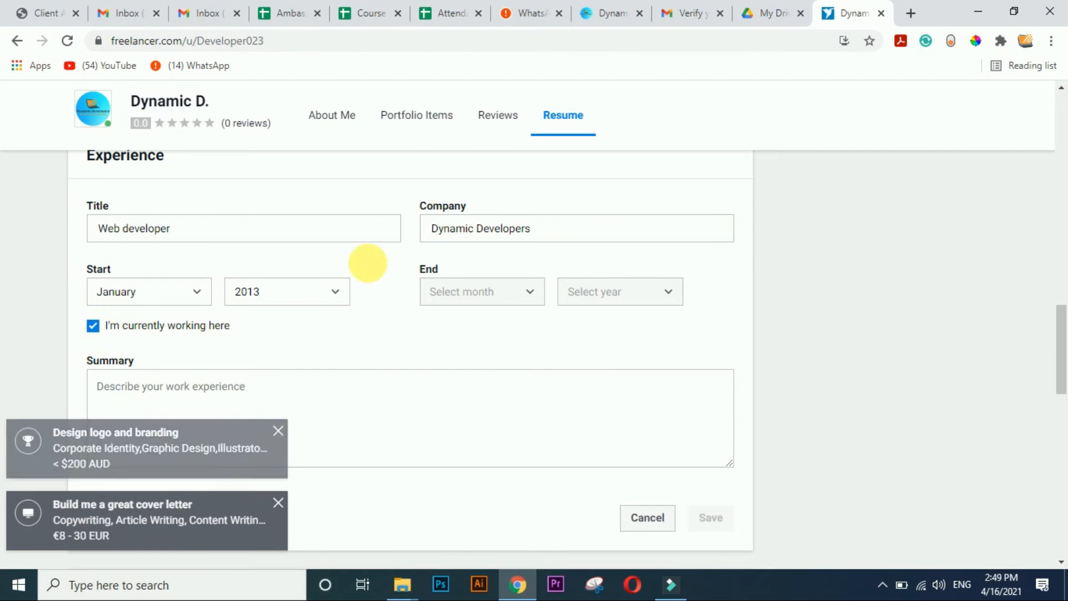
scroll(1061, 327, "down", 2)
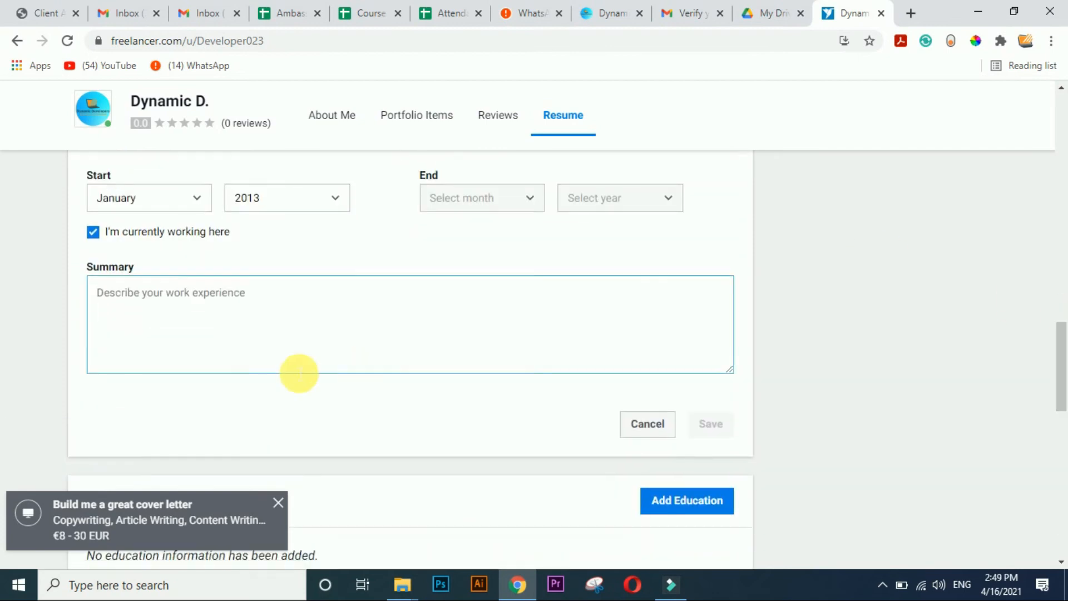
left_click(188, 292)
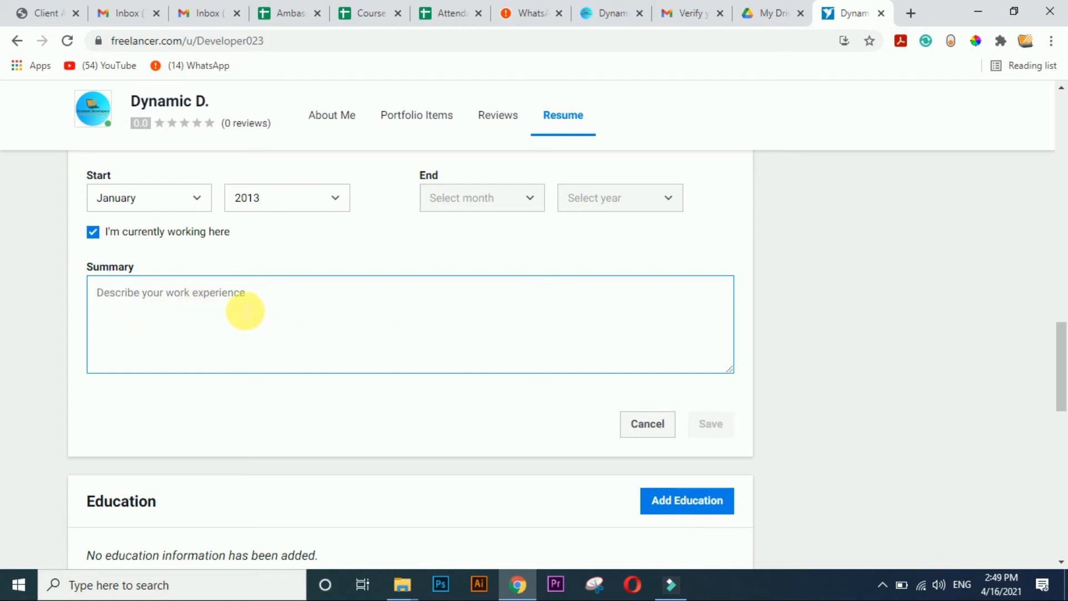
type("I have worked as web developer in Dynamic Developers.")
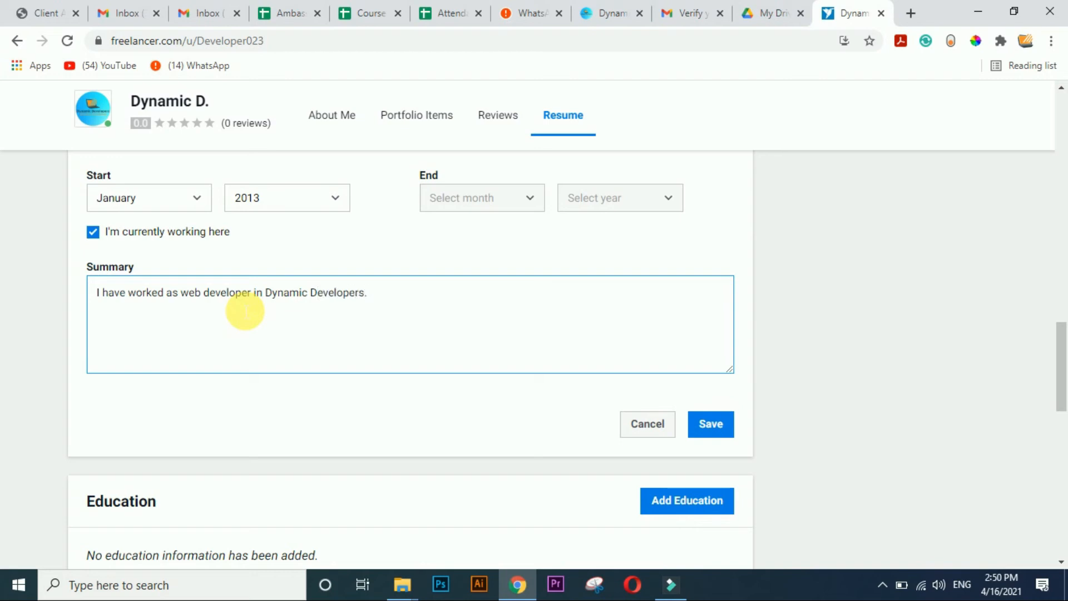
left_click(716, 423)
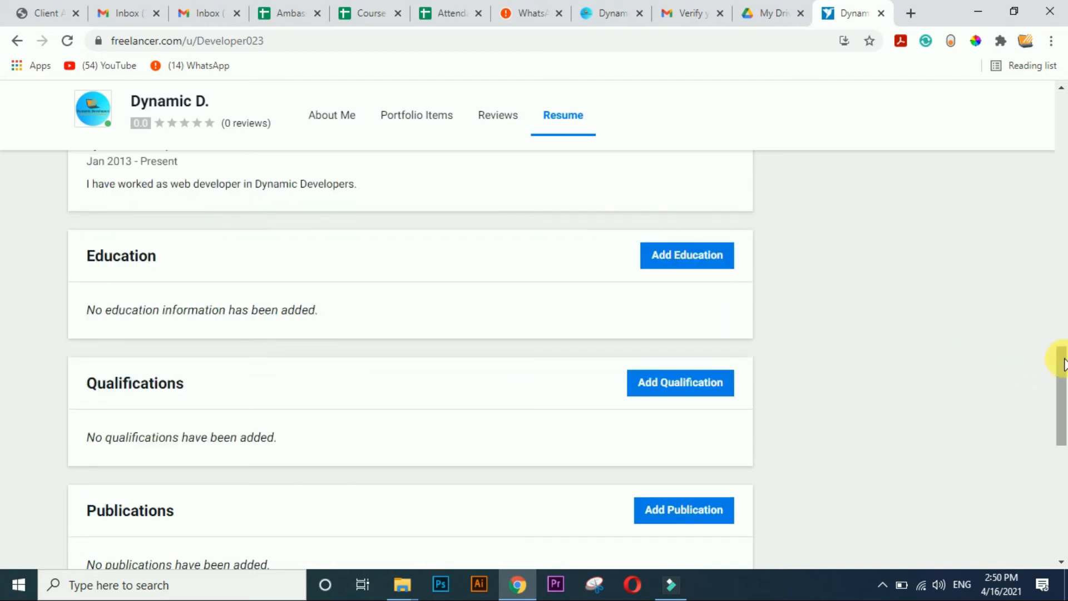
- Start a new education entry in the resume and set its country to Pakistan
left_click_drag(1061, 358, 1064, 334)
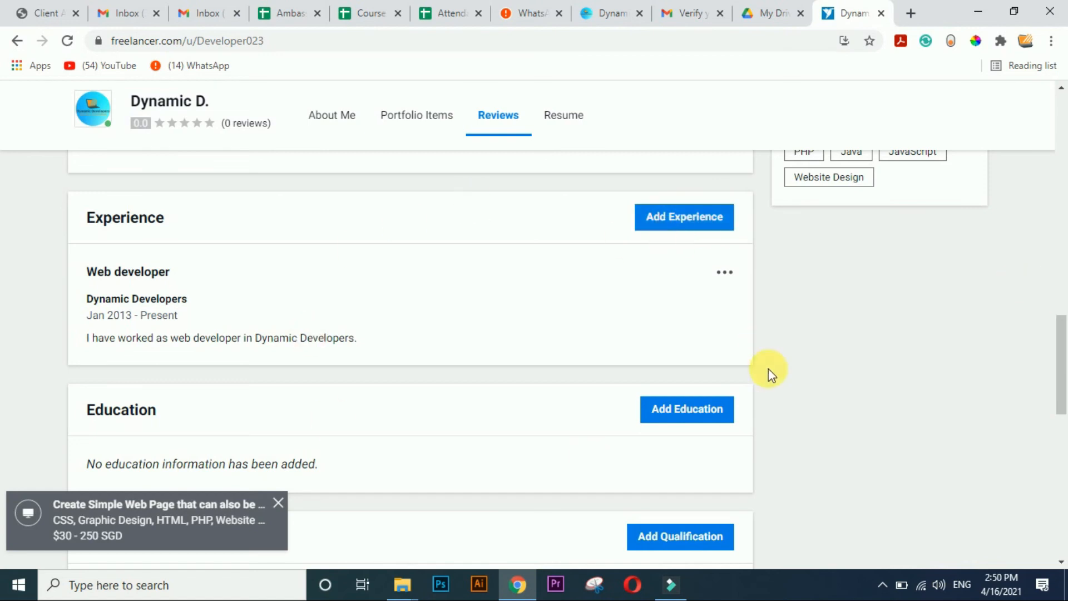
scroll(1062, 367, "down", 3)
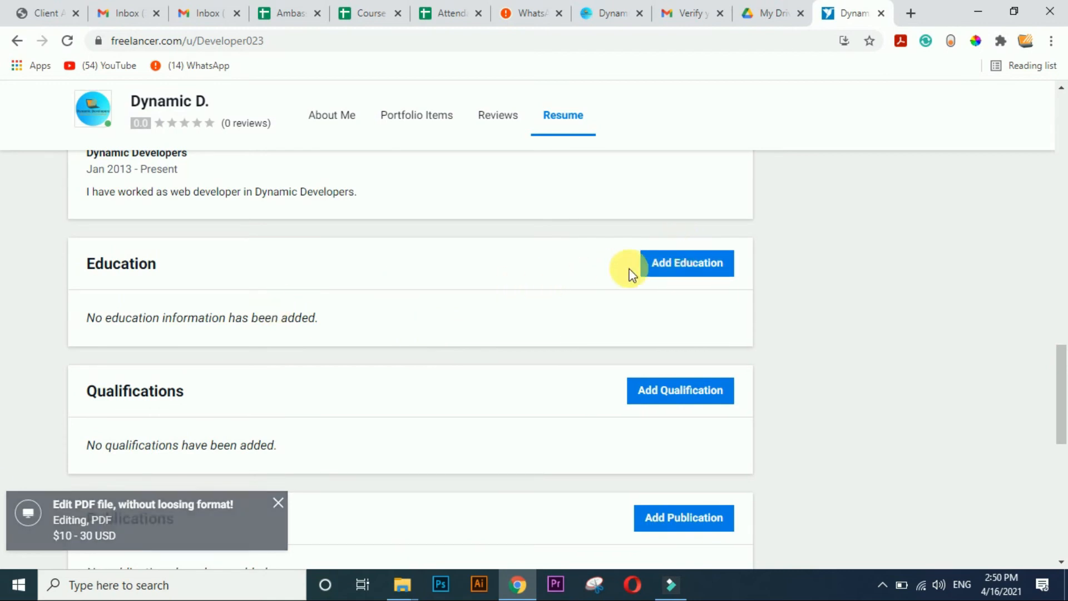
left_click(688, 271)
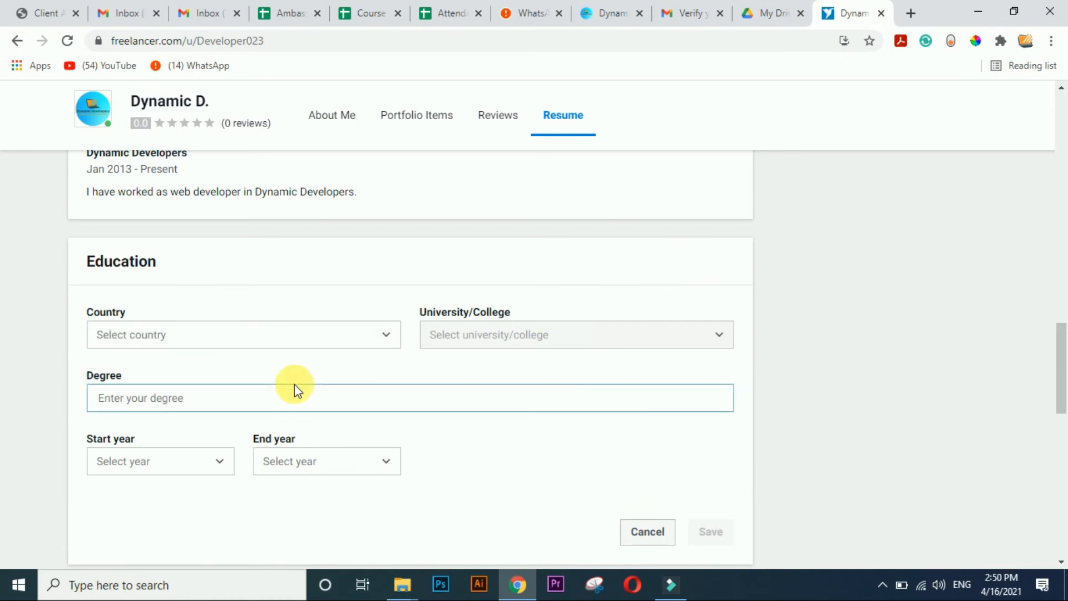
left_click(358, 346)
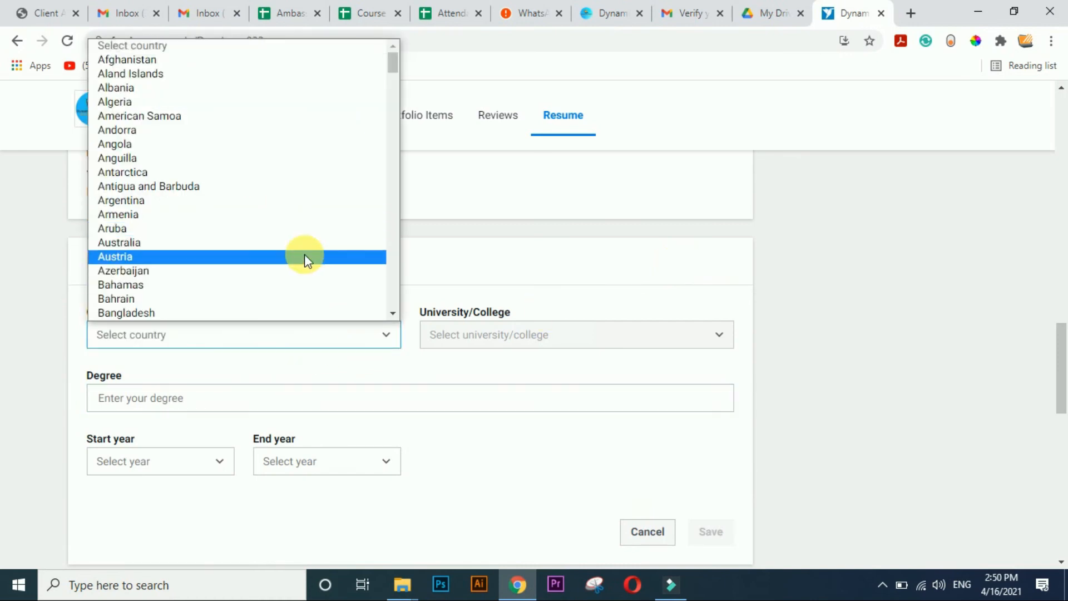
key("p")
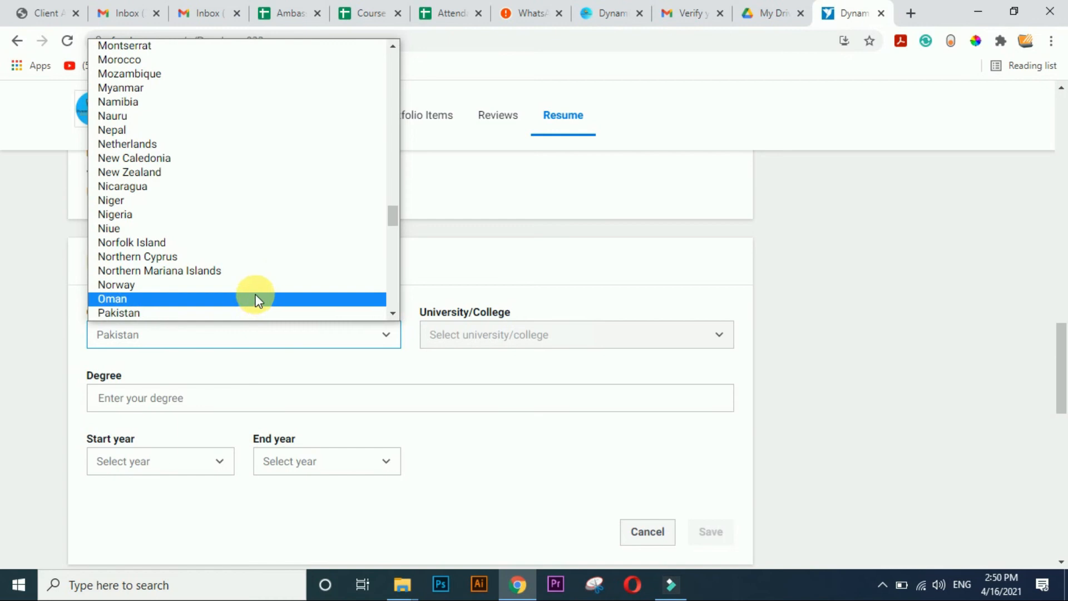
left_click(231, 310)
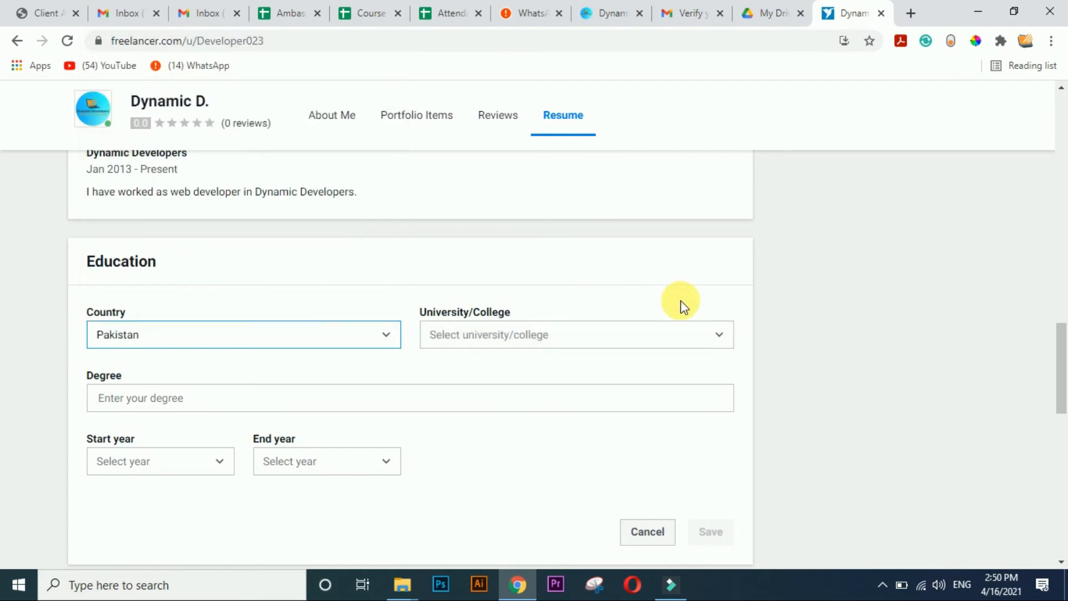
- Choose Khwaja Fareed University of Engineering and Information Technology as the university of the education entry
left_click(690, 333)
type("khw")
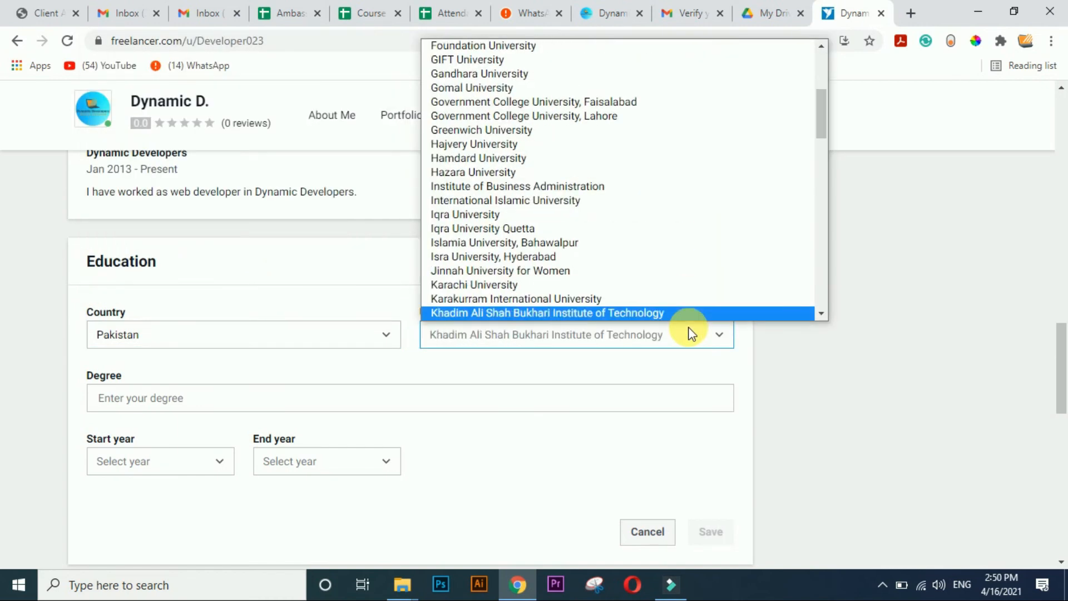
key("Down")
key("Down")
key("Down")
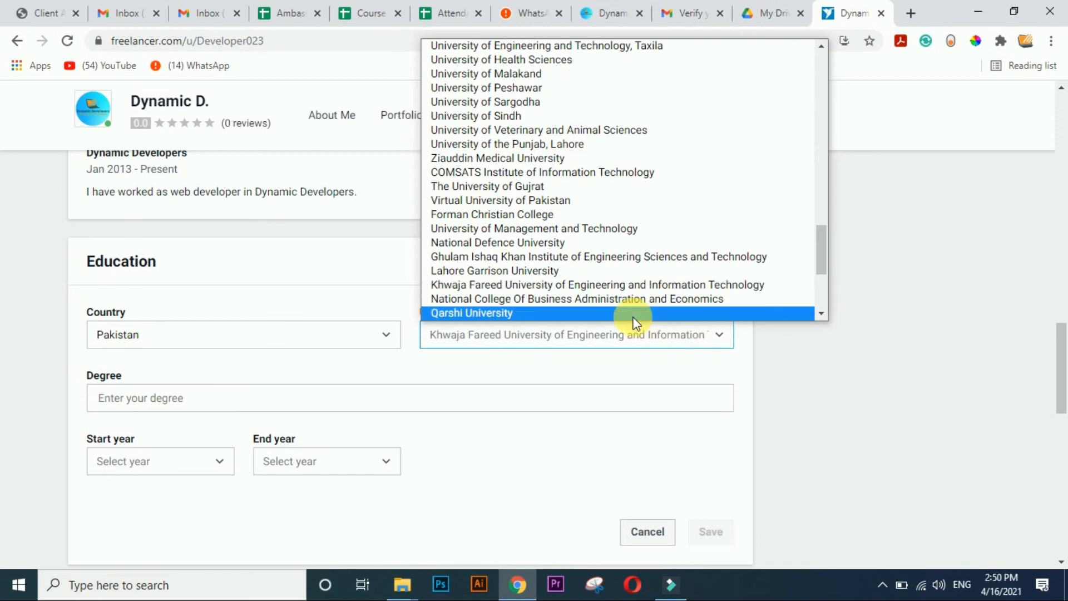
left_click(686, 339)
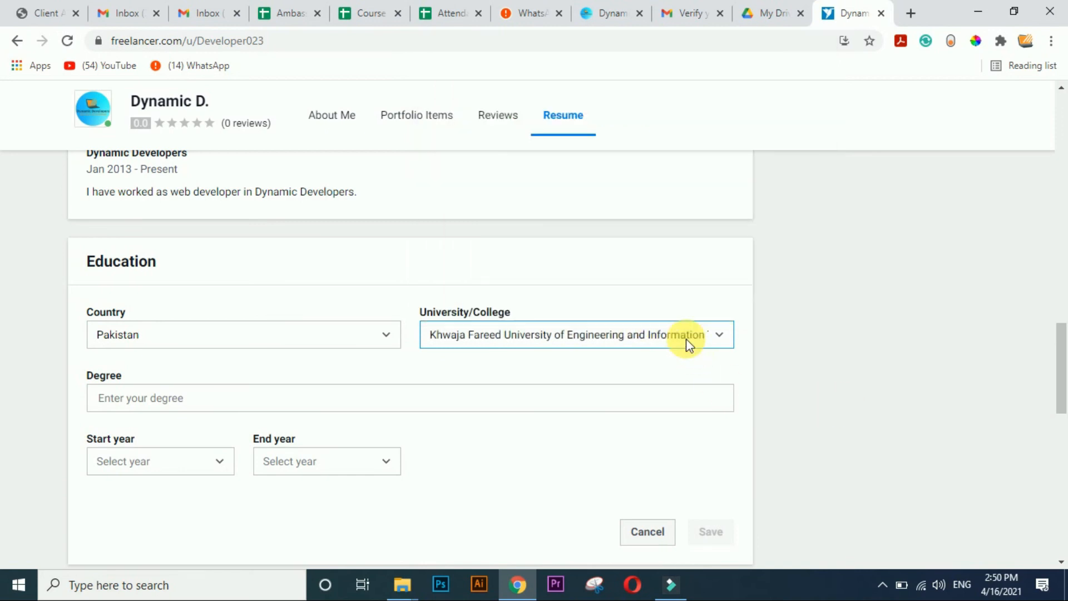
- Enter "Software Engineering" as the degree of the education entry
left_click_drag(1066, 346, 1067, 364)
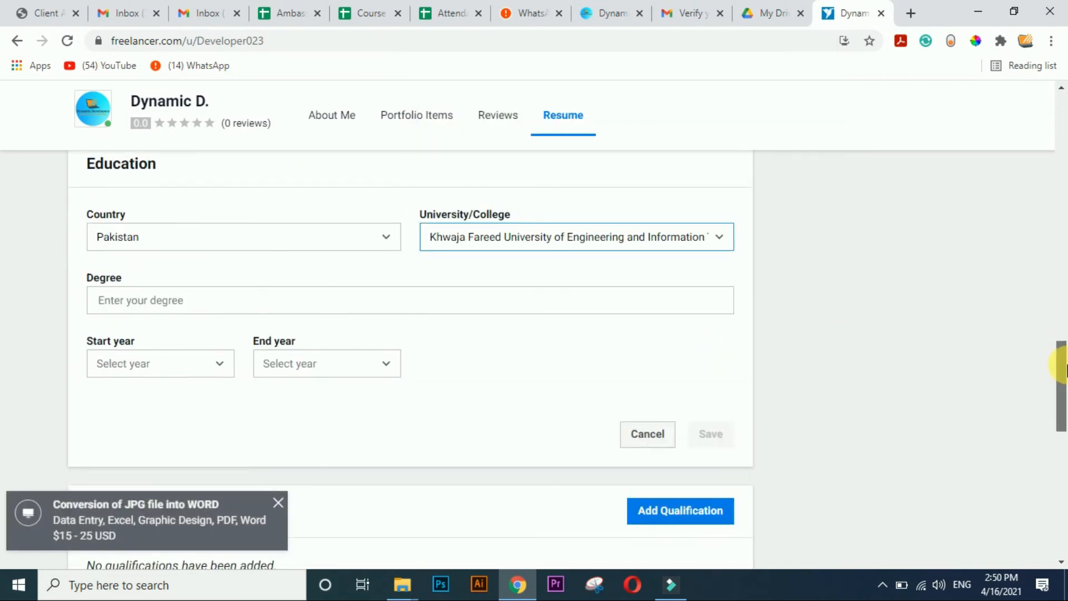
left_click(179, 303)
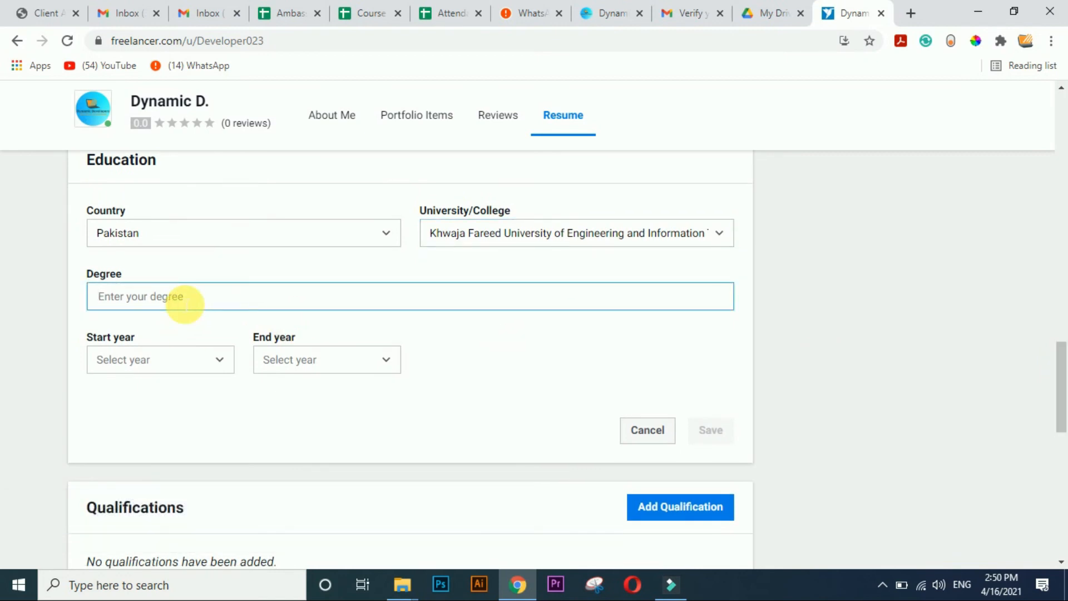
type("Software Engineering")
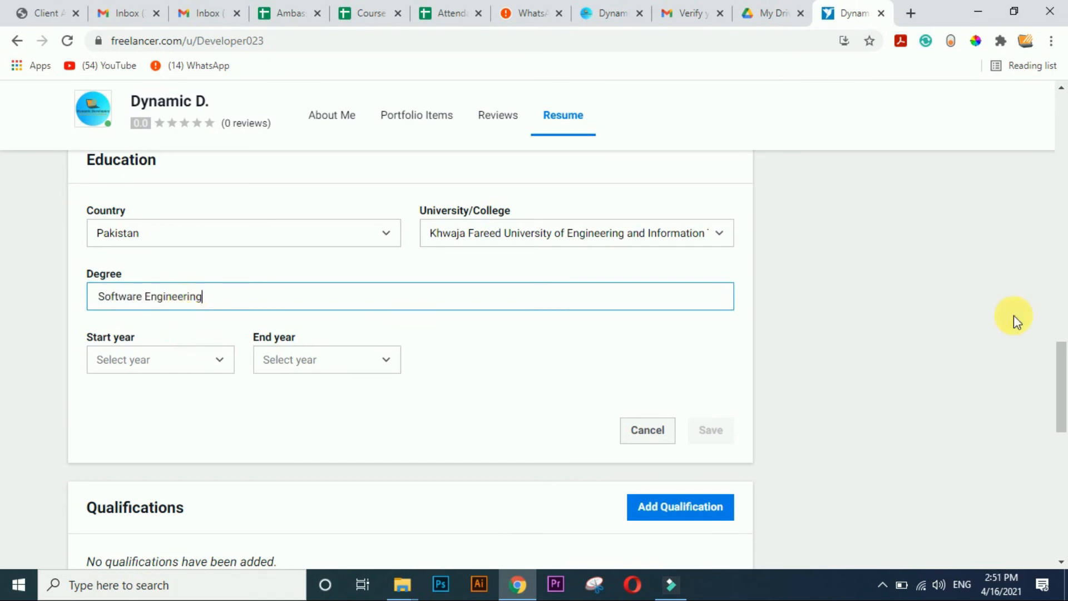
- Set the education's start year to 2017 and end year to 2021, and save the entry
left_click_drag(1063, 333, 1063, 350)
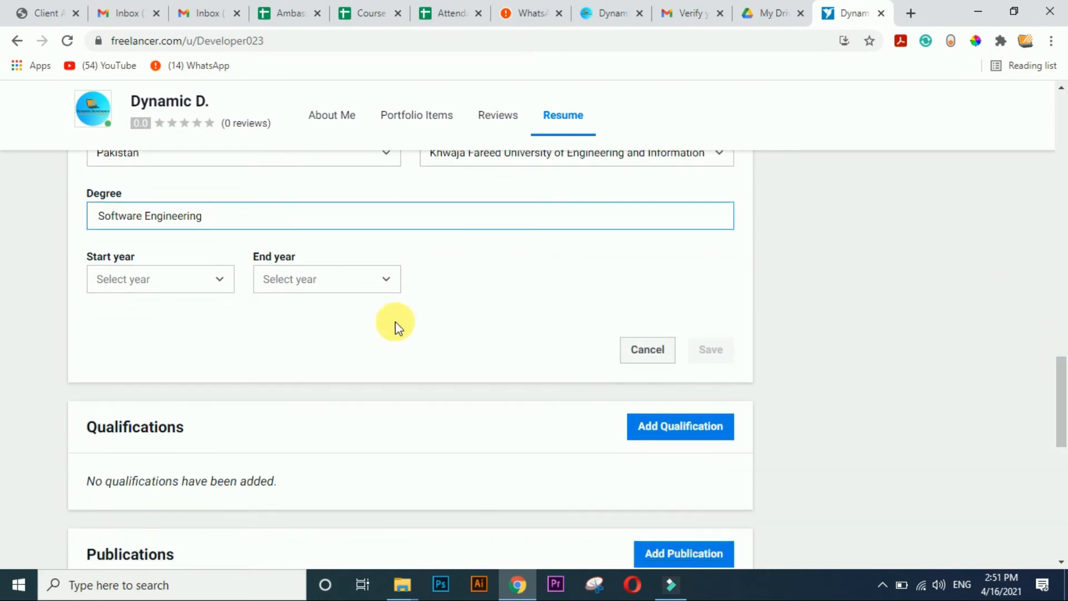
left_click(215, 280)
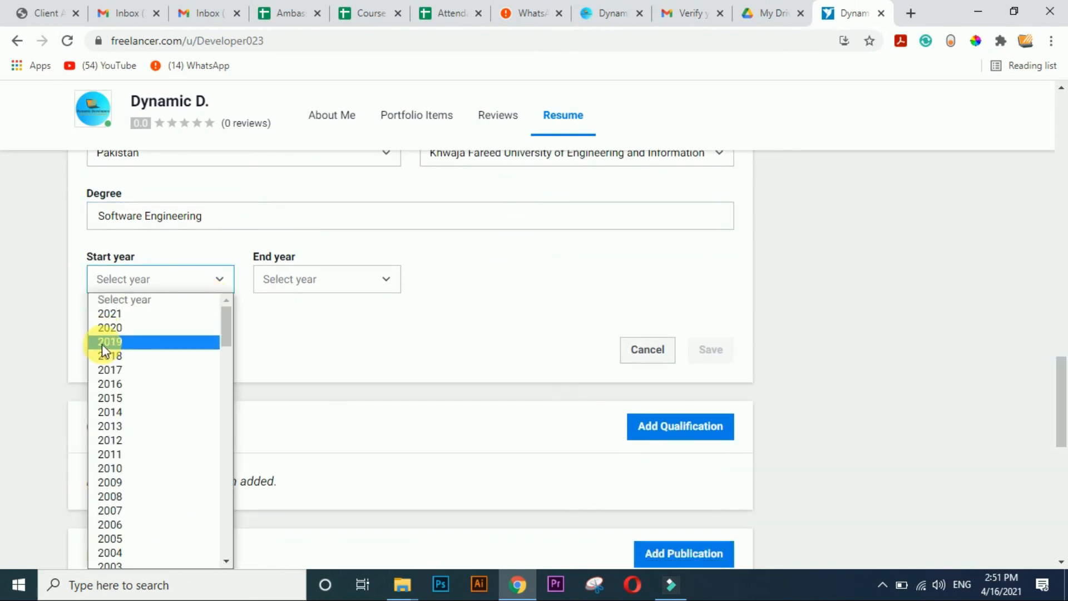
left_click(127, 370)
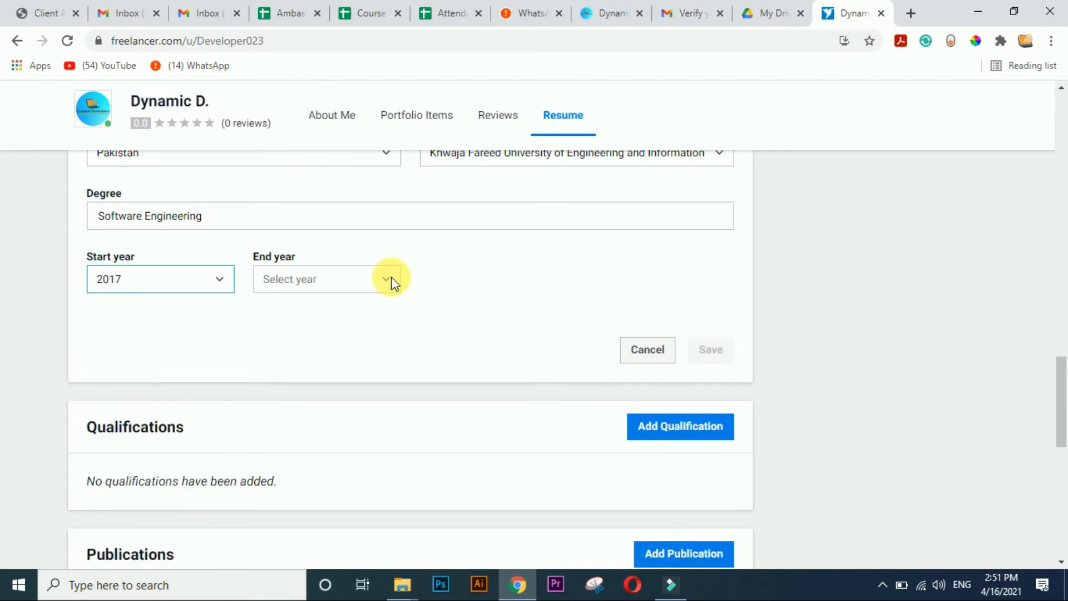
left_click(390, 280)
left_click(322, 314)
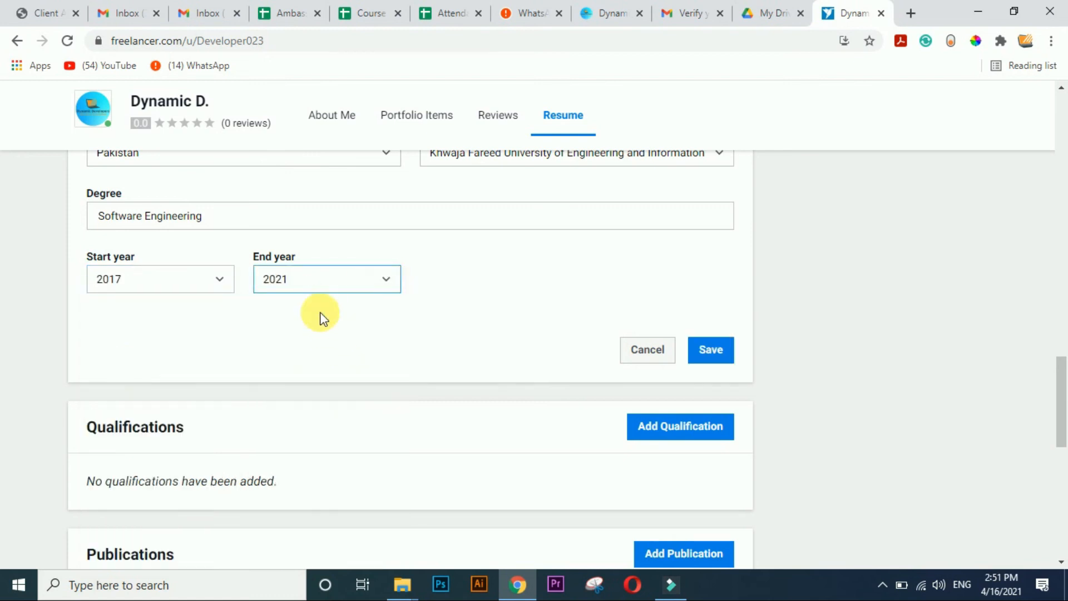
left_click(726, 350)
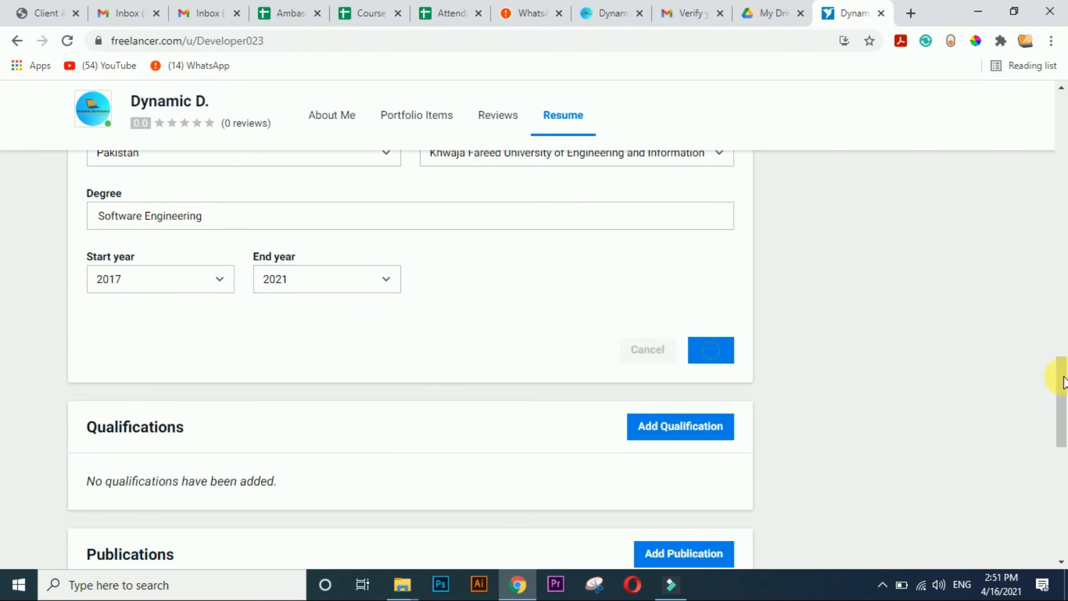
left_click_drag(1066, 385, 1066, 359)
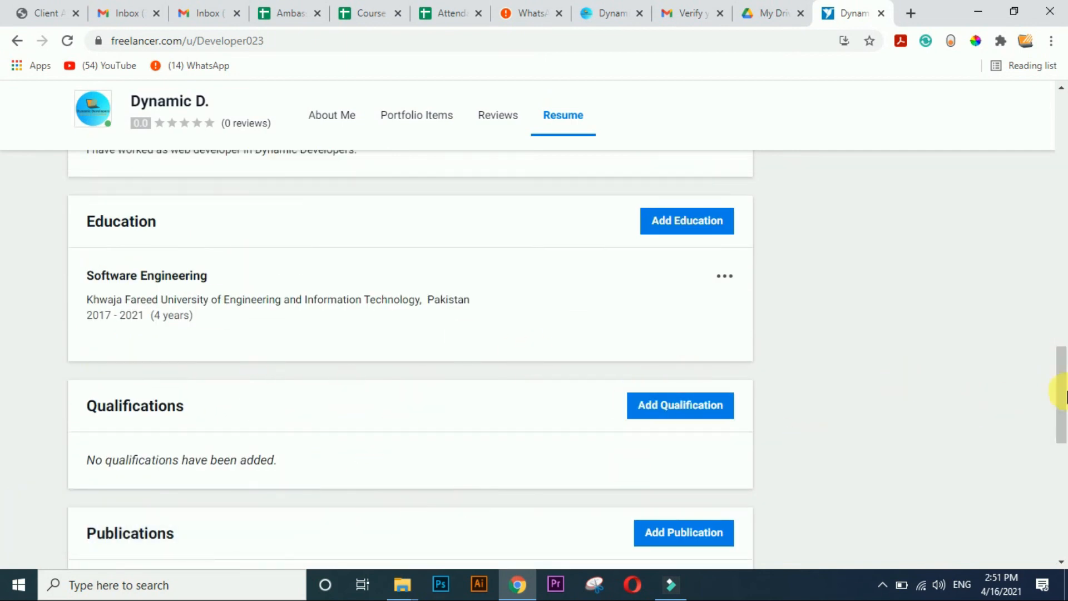
- Start a new qualification entry with the award "Best Project award" and the conferring organization "Dynamic Developers"
left_click_drag(1064, 380, 1066, 397)
left_click(697, 352)
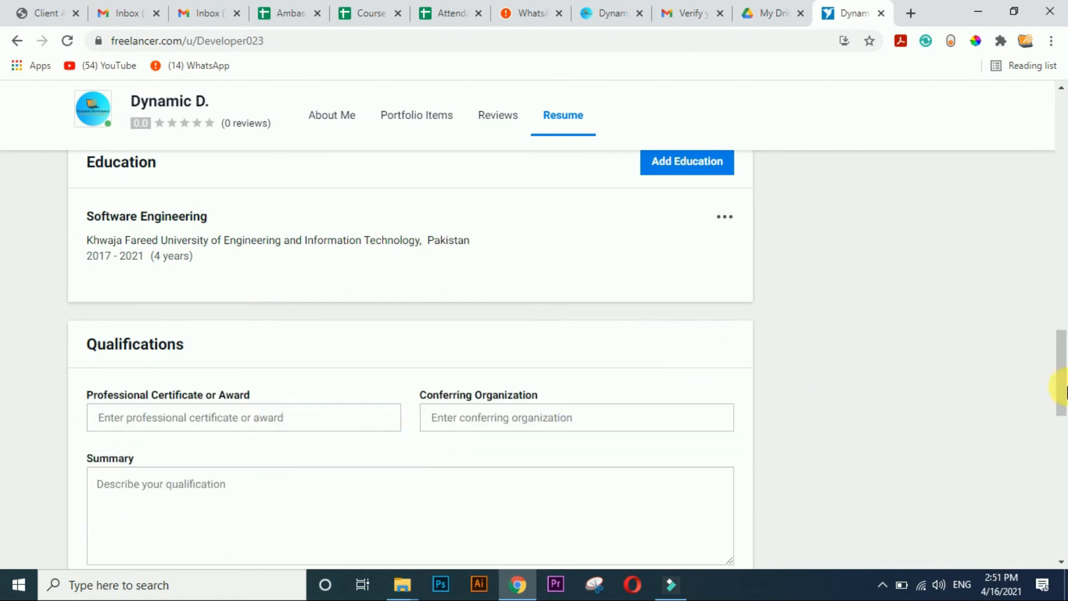
left_click_drag(1064, 377, 1063, 392)
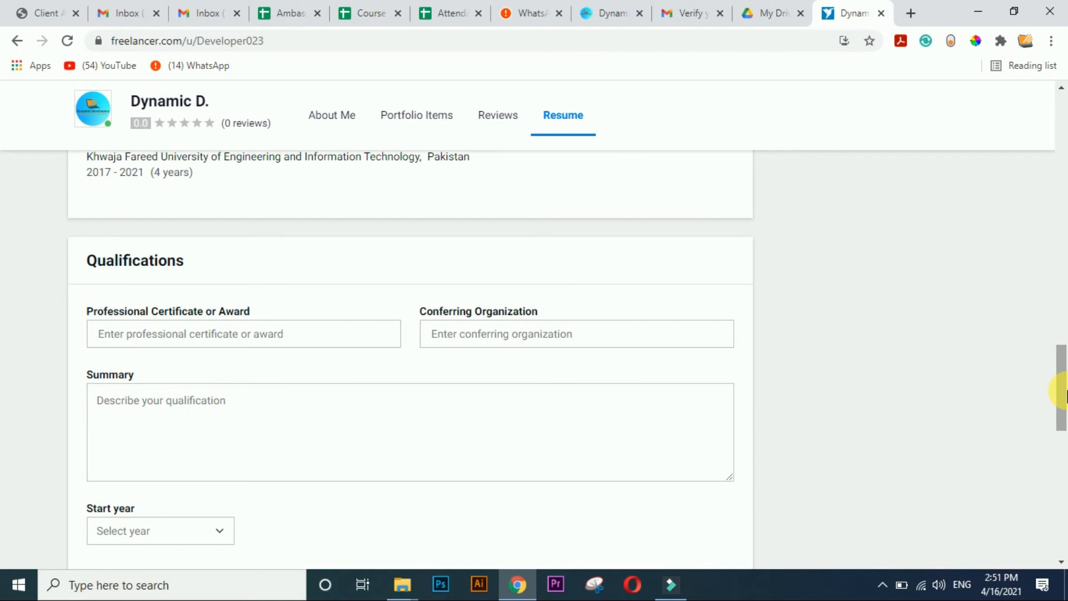
left_click(185, 334)
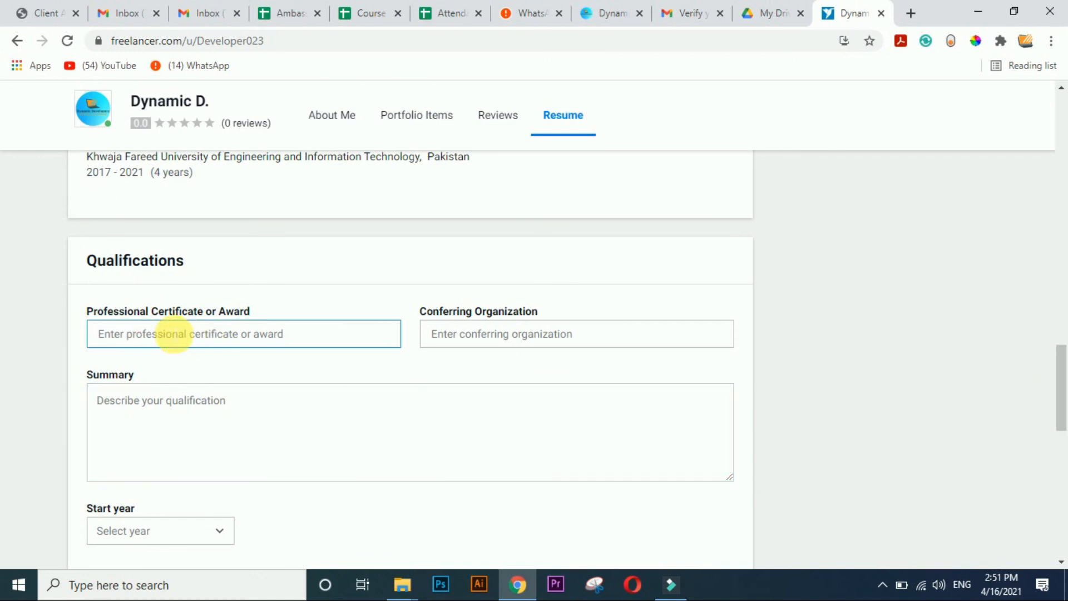
scroll(173, 334, "up", 1)
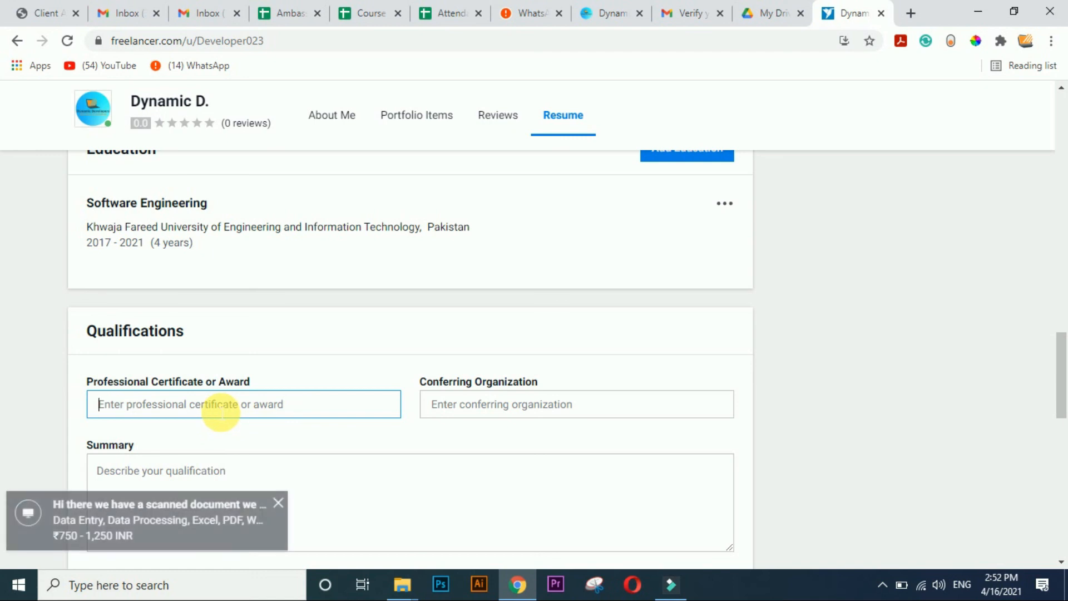
type("Best")
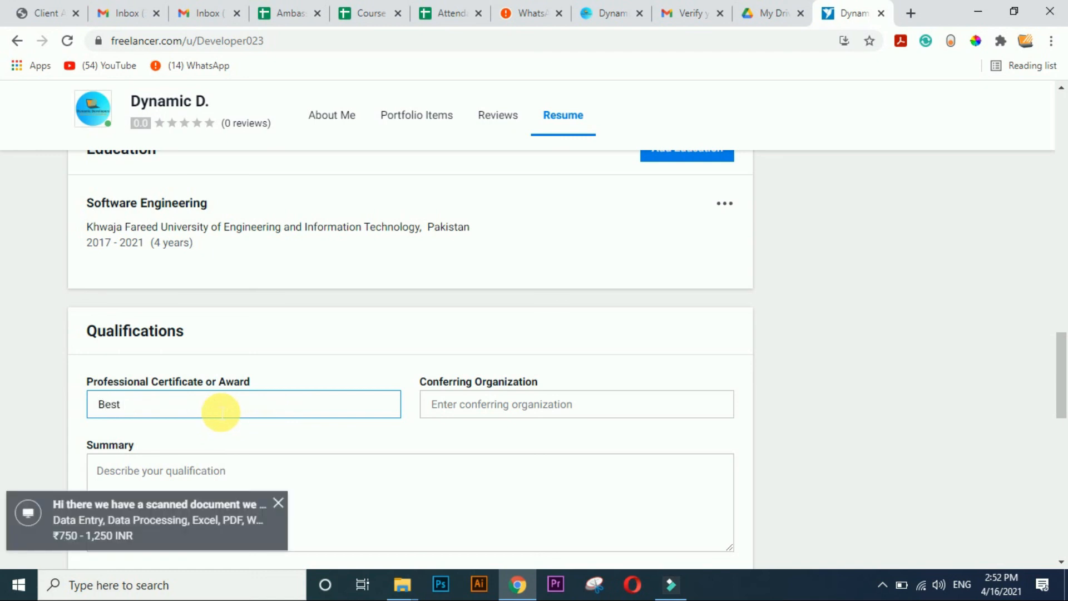
type(" Project award")
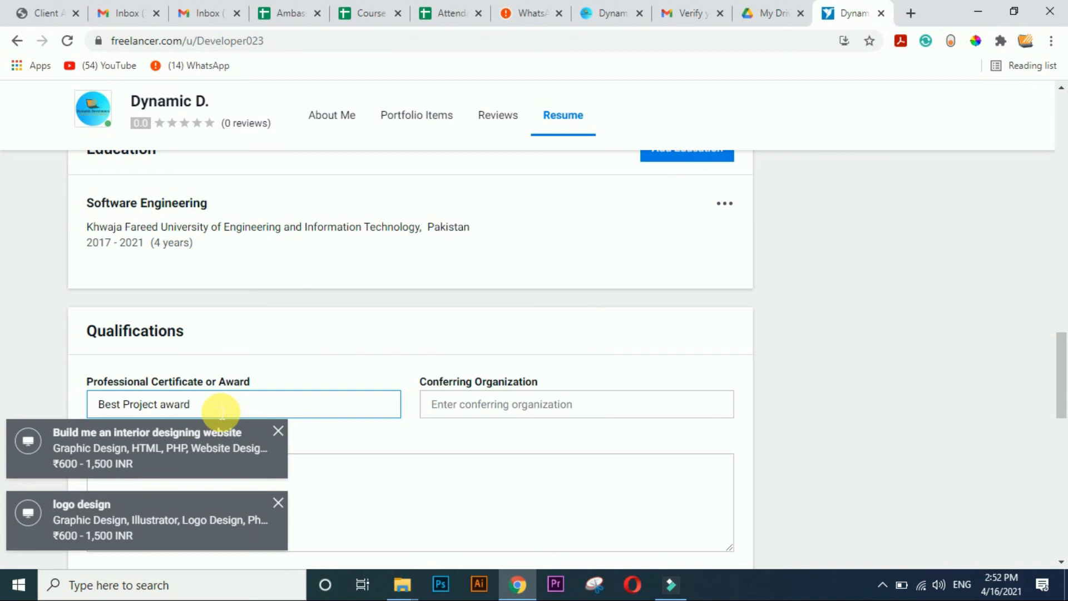
left_click(464, 411)
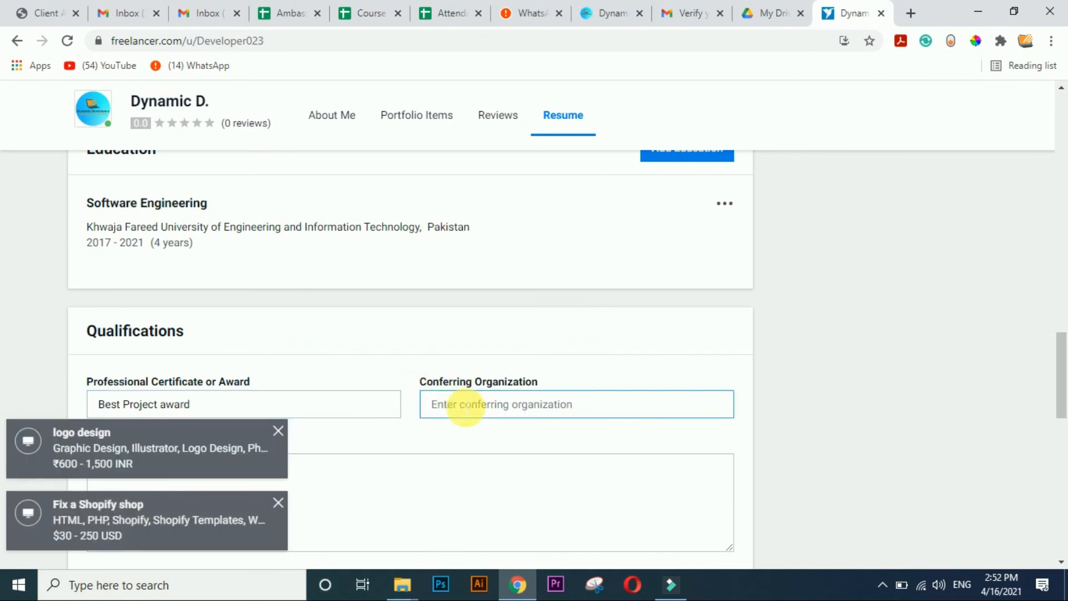
type("Dt")
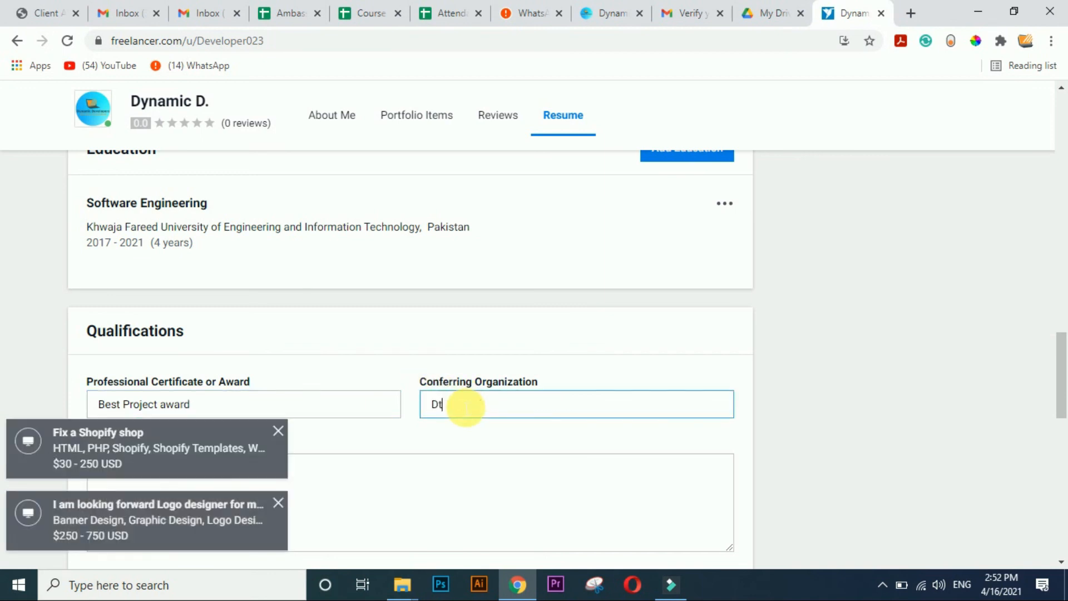
type("namic D")
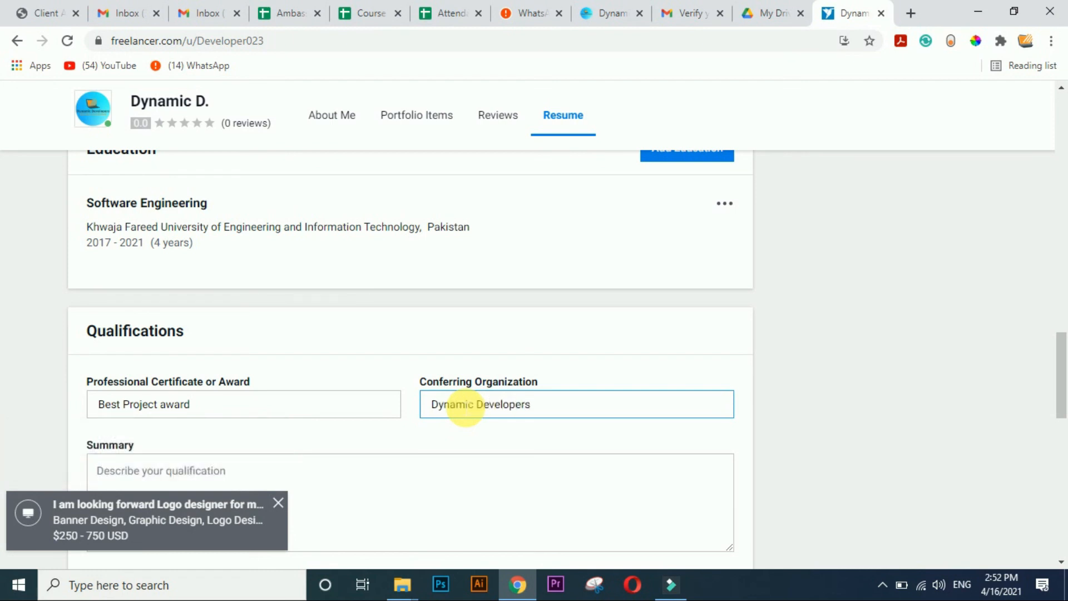
type("evelopers")
- Enter the qualification summary "I have won best project award by dynamic developers."
scroll(400, 440, "down", 2)
left_click(200, 358)
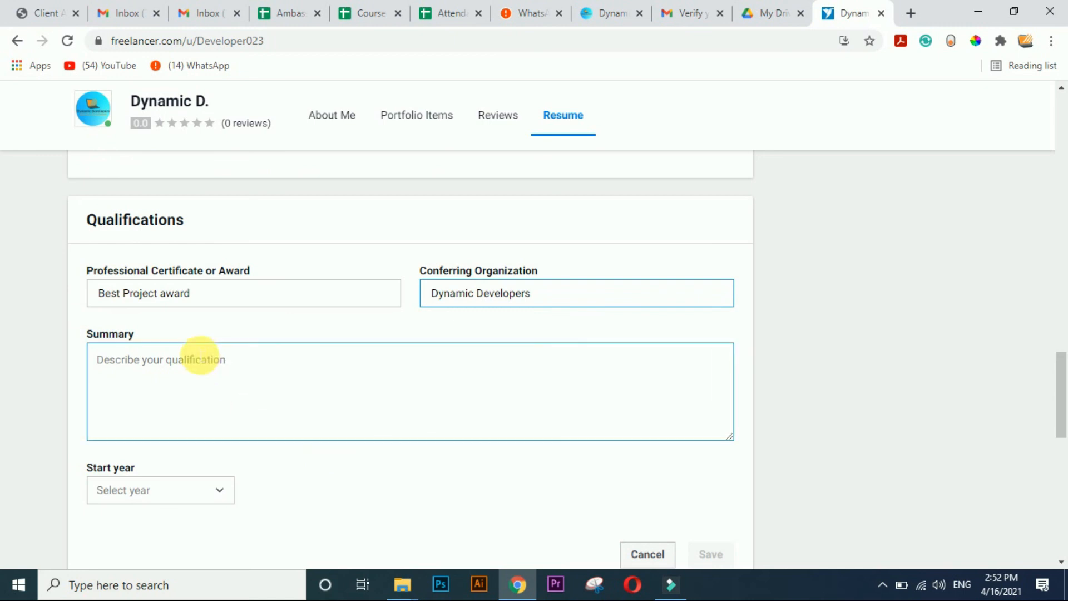
left_click(204, 369)
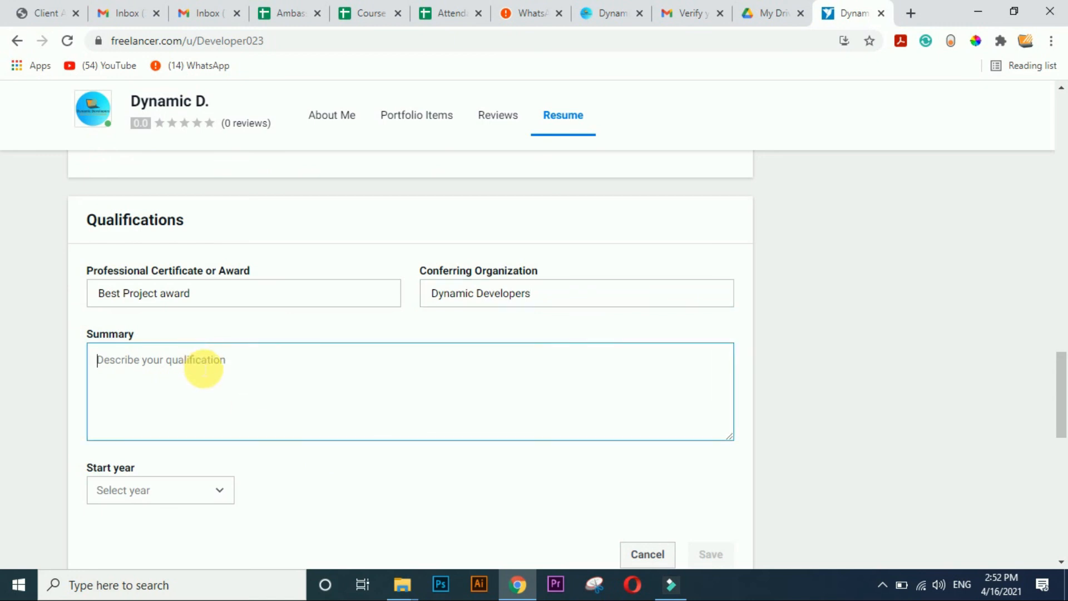
type("I have won best pro")
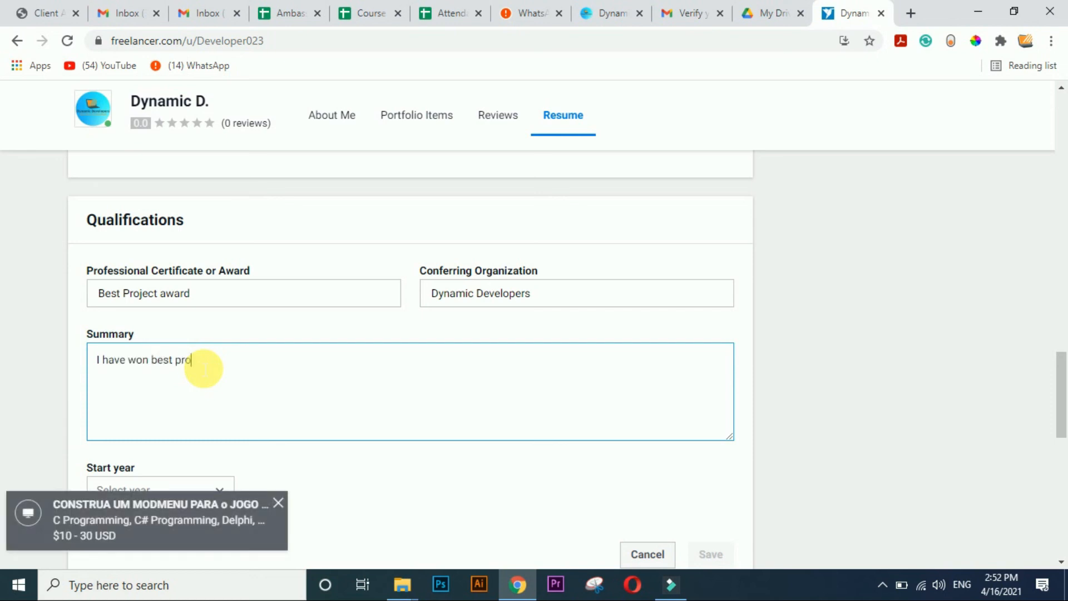
type("ject award by dynamic developers.")
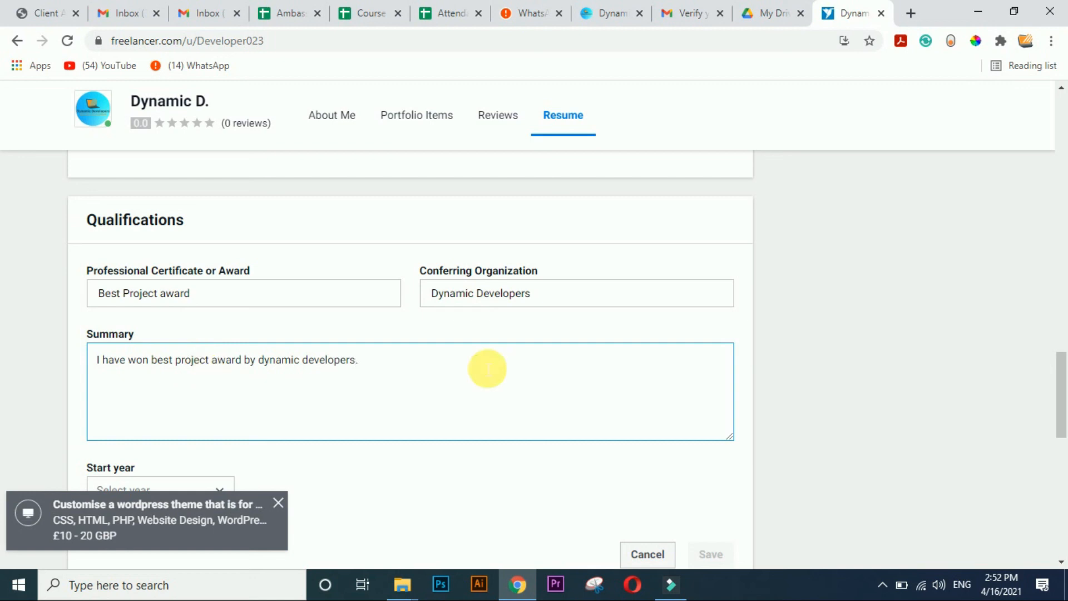
- Set the qualification's start year to 2020 and save the entry
left_click_drag(1060, 369, 1063, 420)
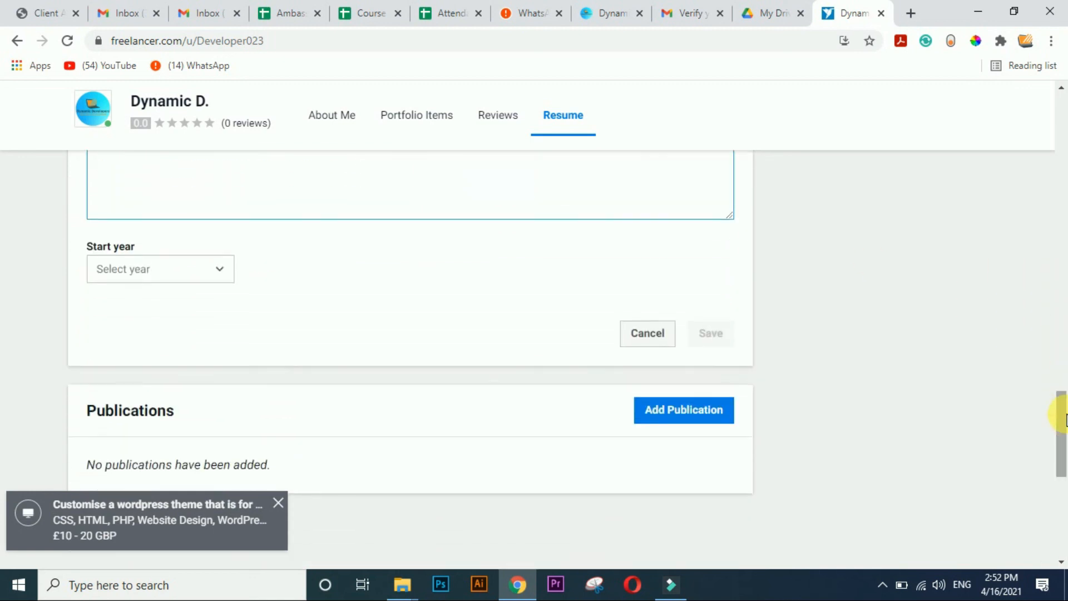
left_click(217, 271)
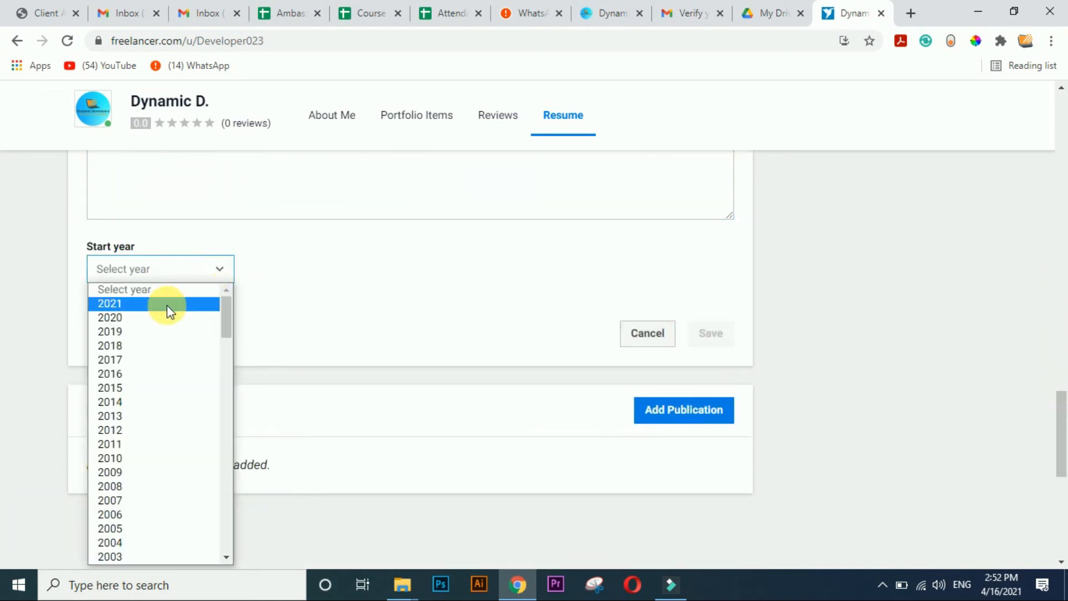
left_click(153, 316)
left_click(721, 345)
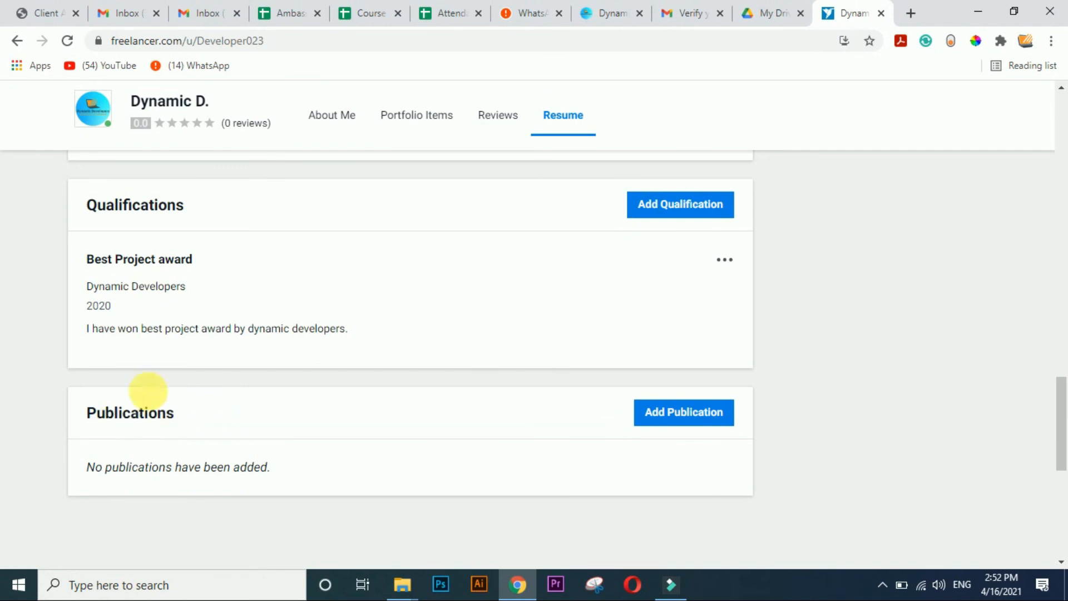
- Open a blank publication entry and examine its publisher and summary fields without filling them in
left_click(700, 416)
left_click_drag(1061, 405, 1061, 418)
left_click(487, 342)
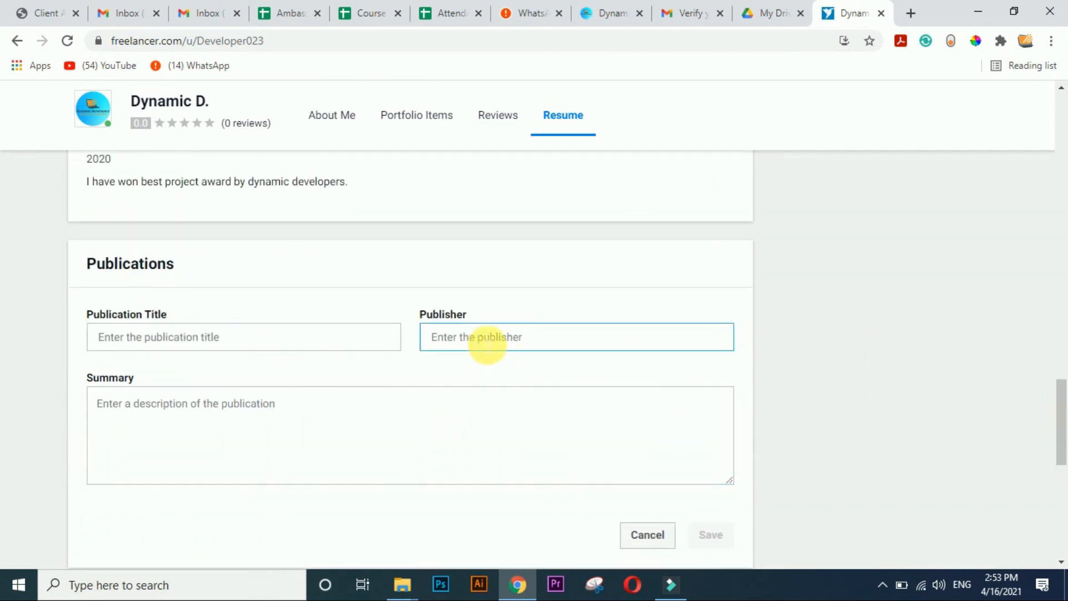
left_click(154, 443)
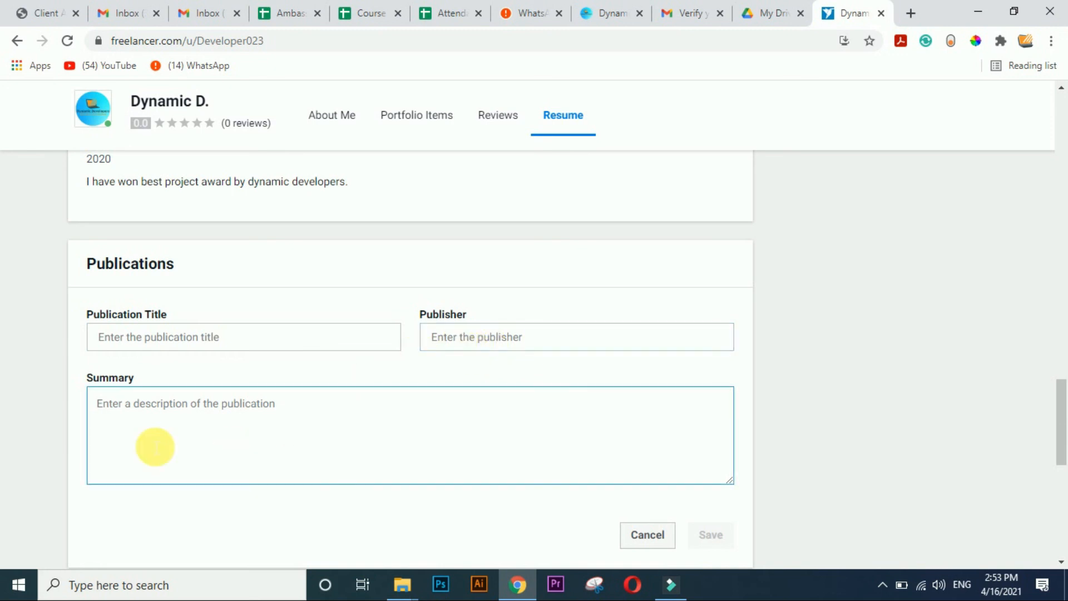
left_click(678, 535)
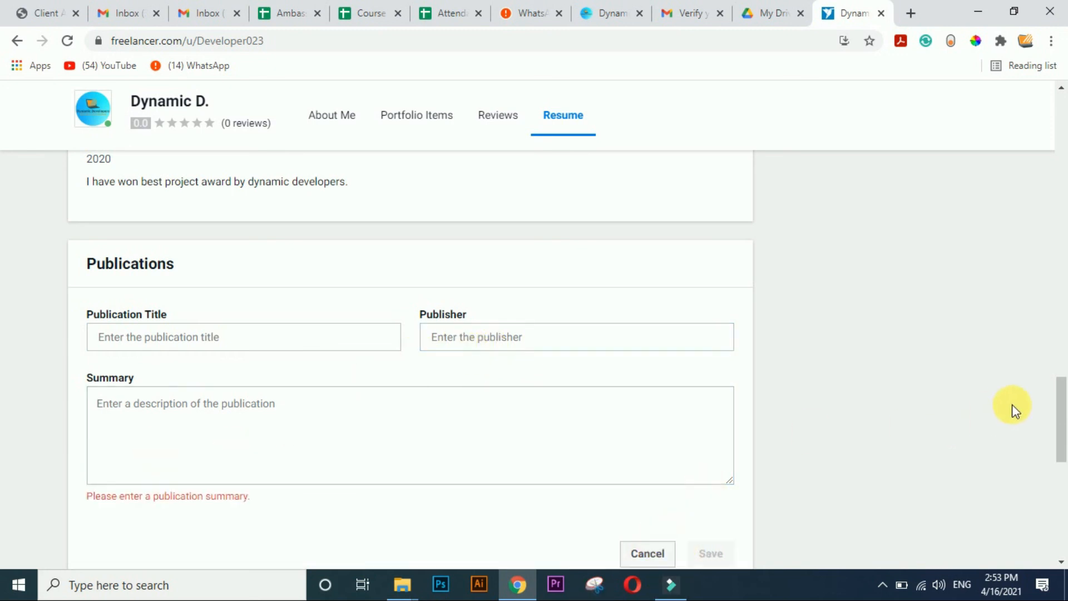
- Return to the beginning of the profile page and browse Freelancer.com by type for projects
left_click(1063, 421)
left_click_drag(1063, 421, 1065, 114)
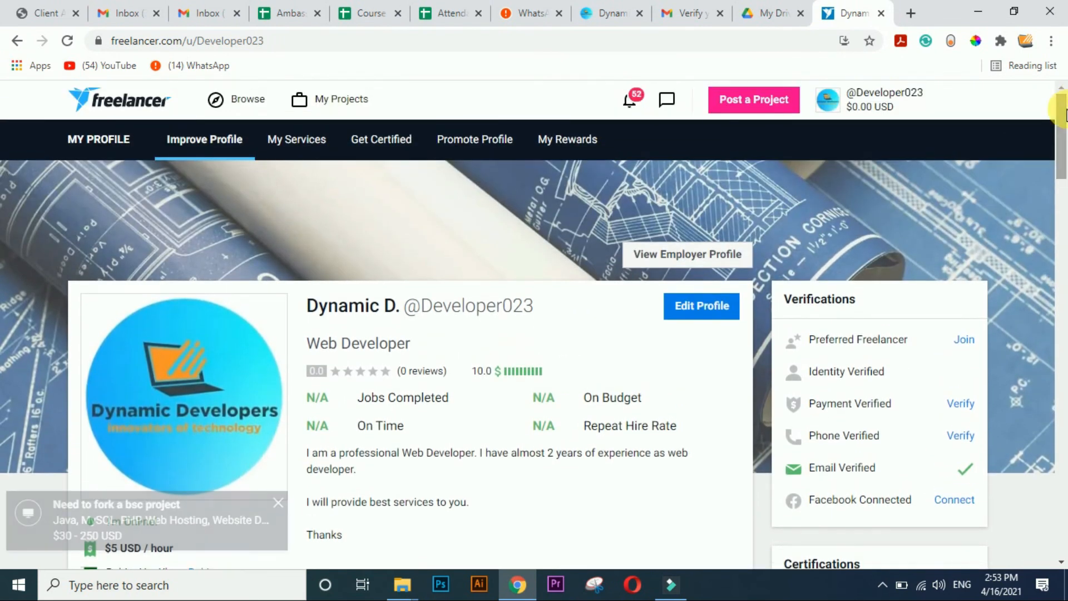
left_click_drag(1063, 161, 1064, 56)
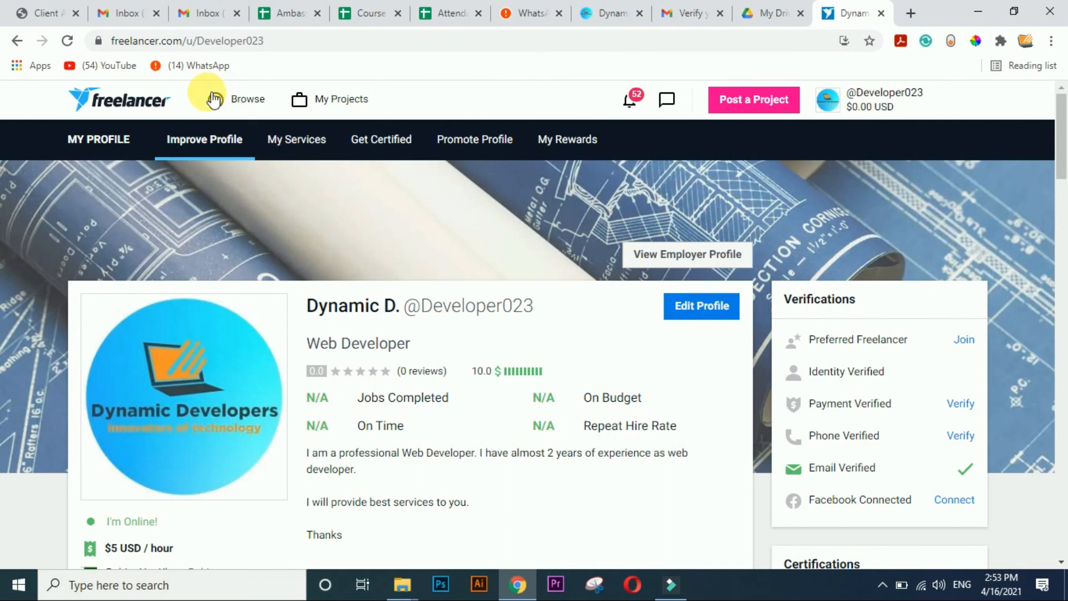
left_click(239, 103)
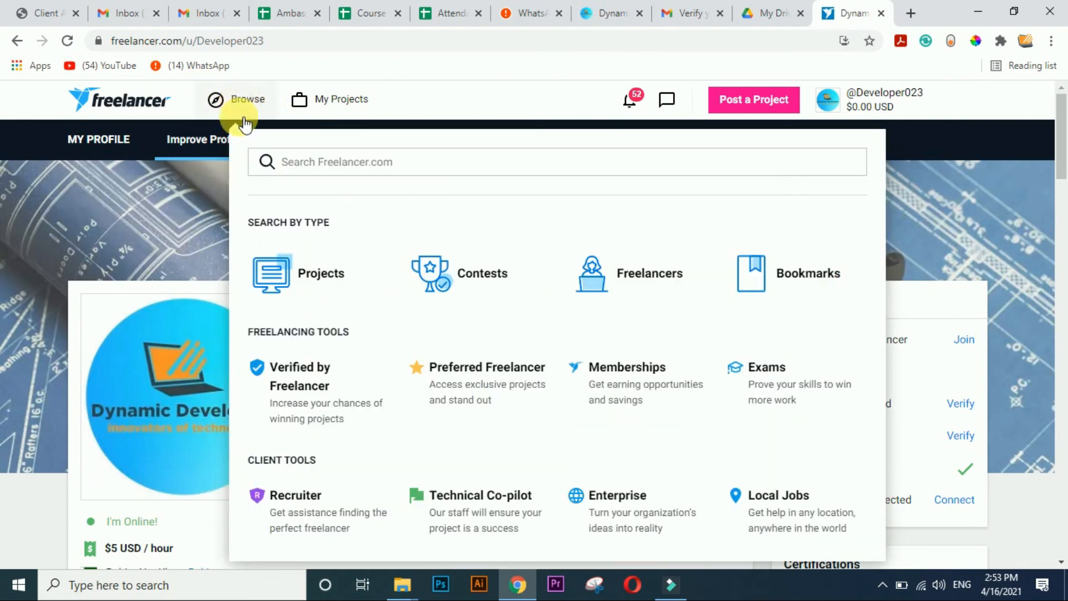
left_click(298, 280)
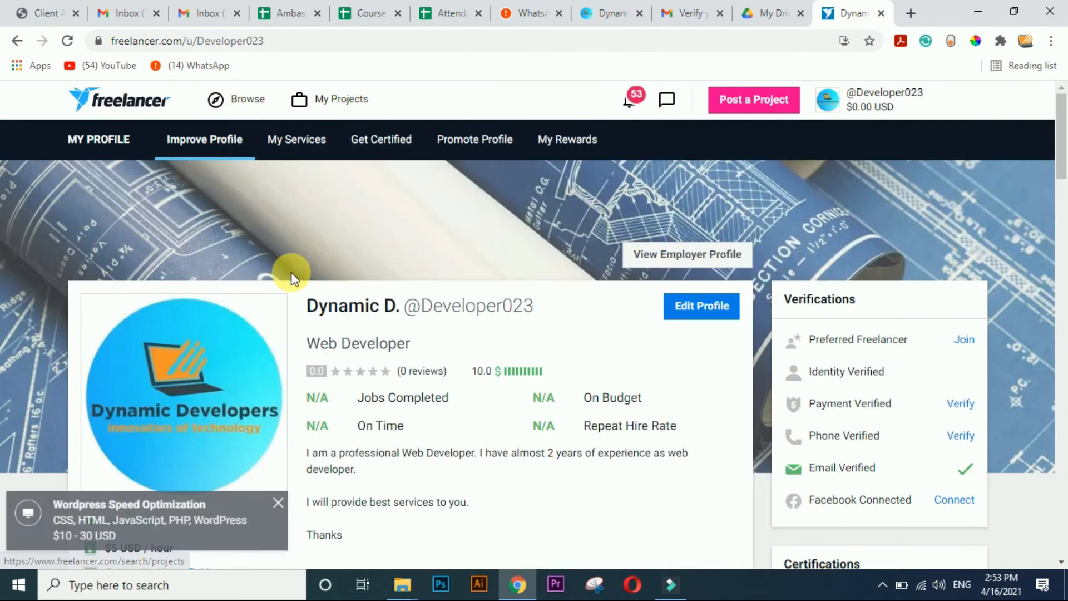